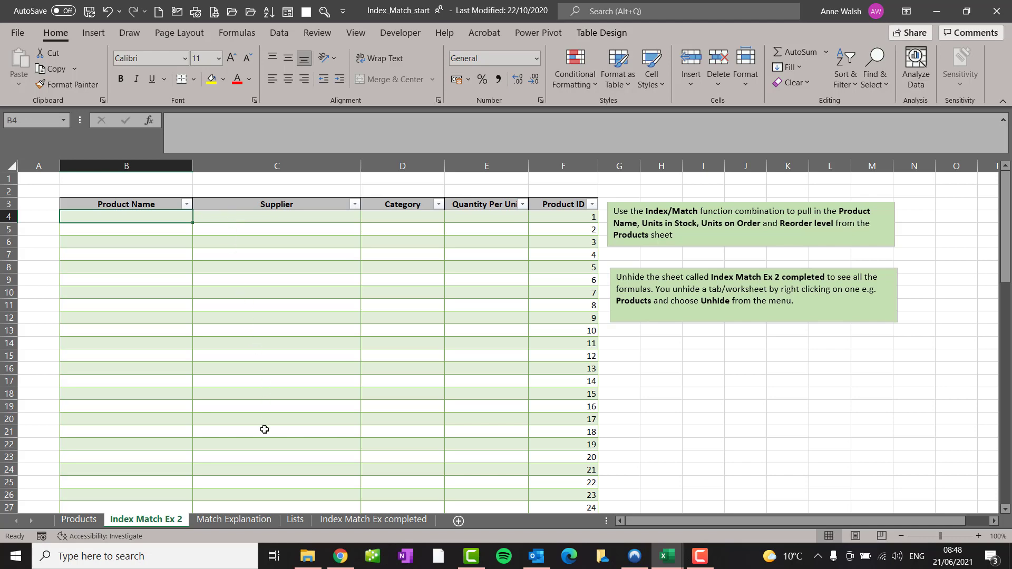
- Choose Chai as the product name in cell F3 of the Match Explanation sheet
{"action": "left_click", "coordinate": [234, 522]}
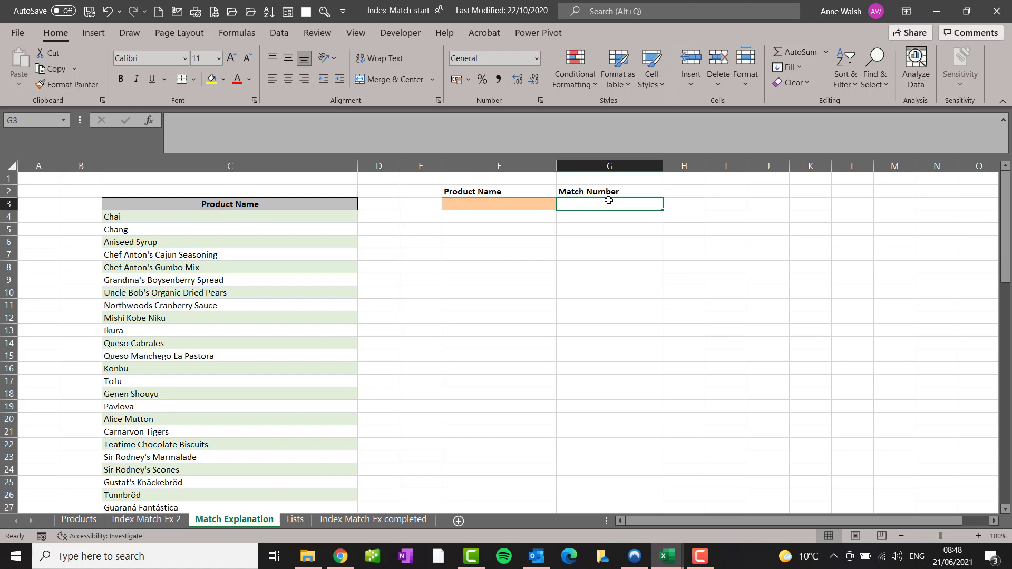
{"action": "left_click", "coordinate": [515, 206]}
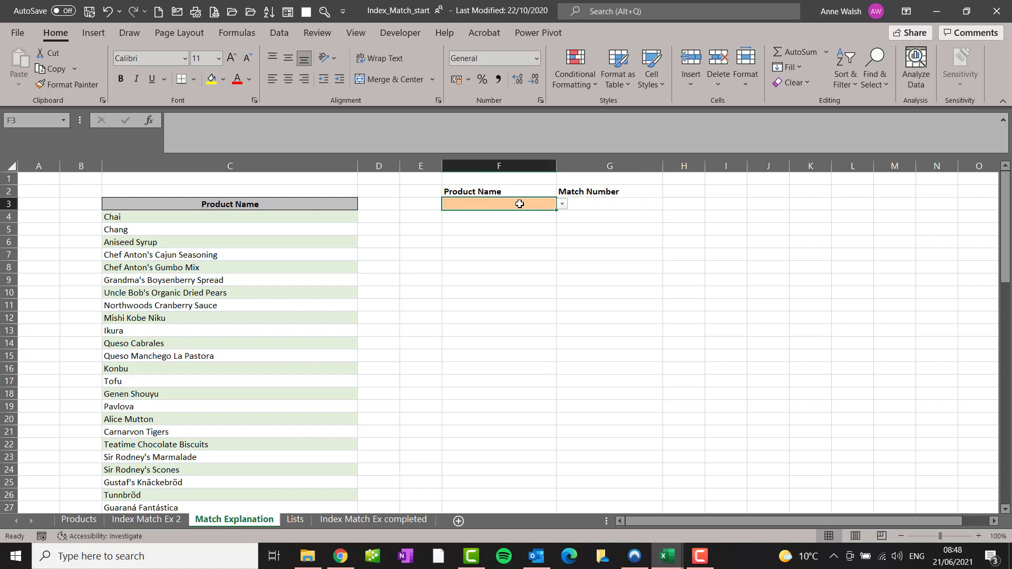
{"action": "left_click", "coordinate": [561, 205]}
{"action": "left_click", "coordinate": [517, 224]}
- Insert a MATCH function in G3 with lookup value F3, lookup array C:C and match type 0
{"action": "left_click", "coordinate": [593, 204]}
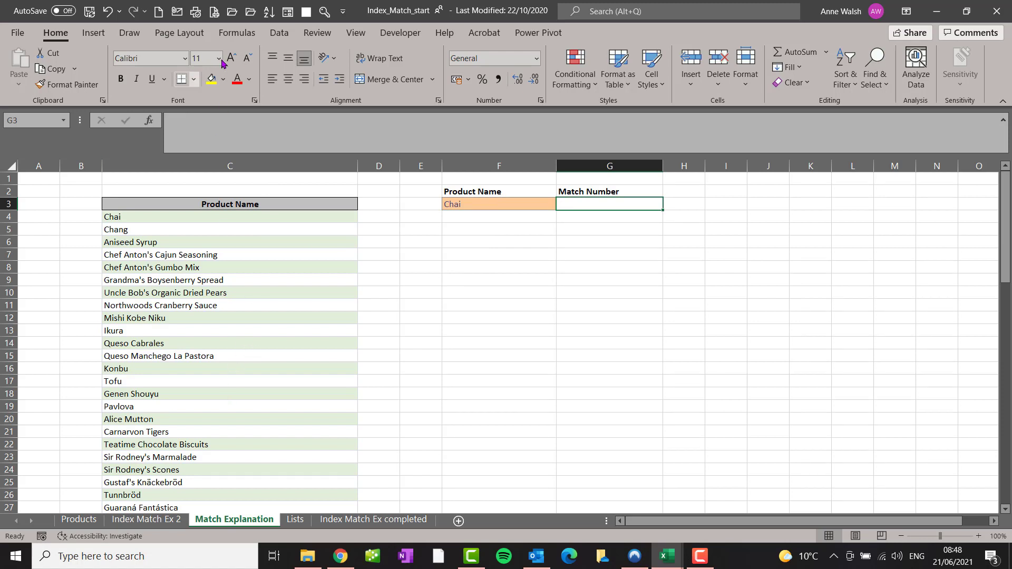
{"action": "left_click", "coordinate": [241, 35]}
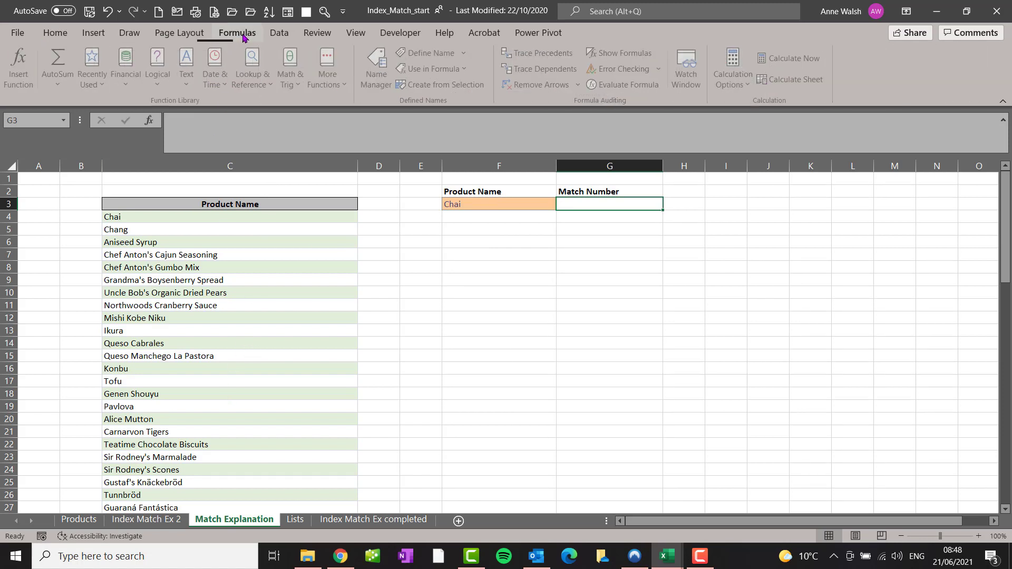
{"action": "left_click", "coordinate": [259, 79]}
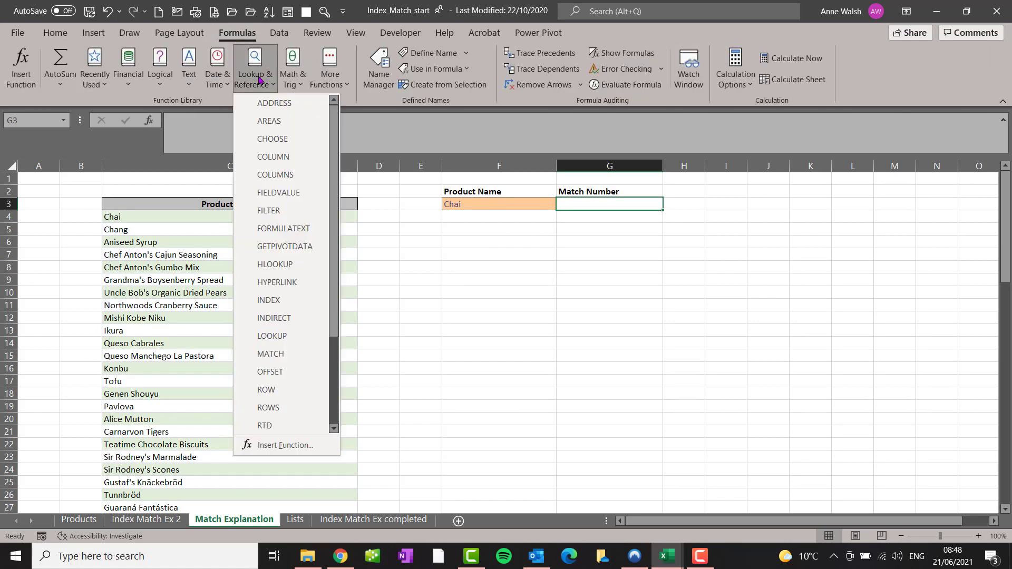
{"action": "left_click", "coordinate": [272, 353]}
{"action": "left_click_drag", "start_coordinate": [492, 333], "coordinate": [575, 291]}
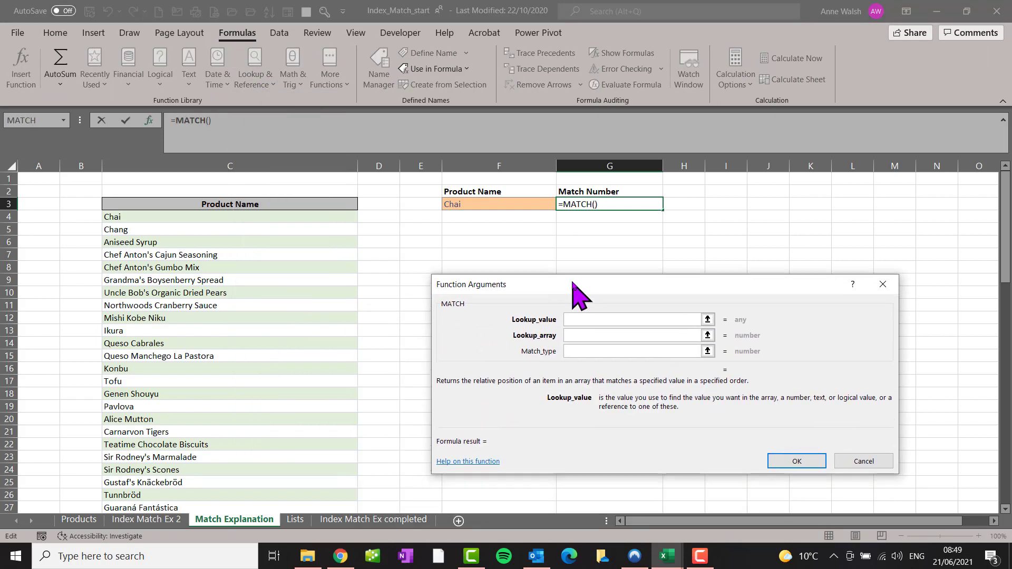
{"action": "left_click", "coordinate": [493, 206]}
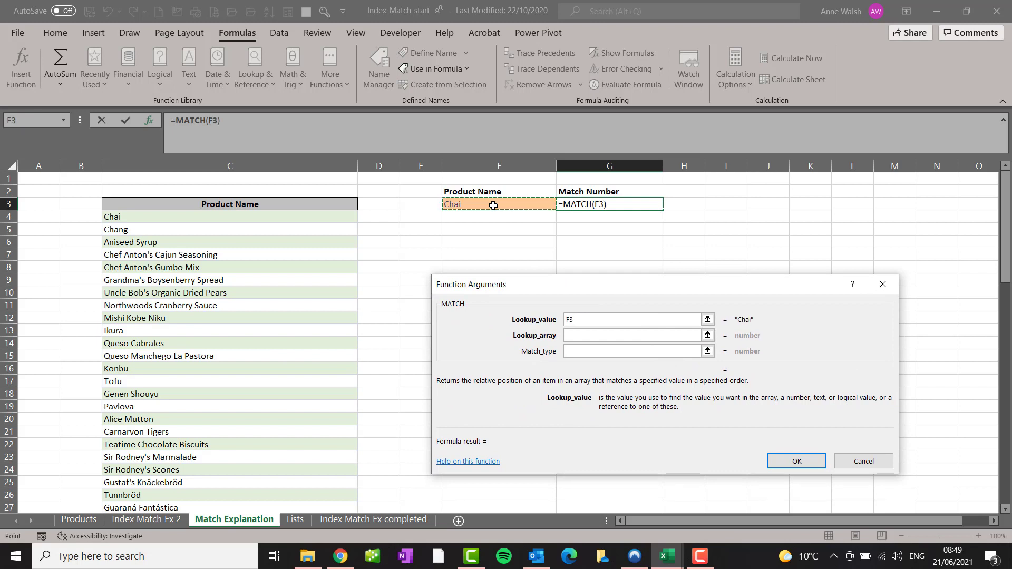
{"action": "left_click", "coordinate": [581, 333]}
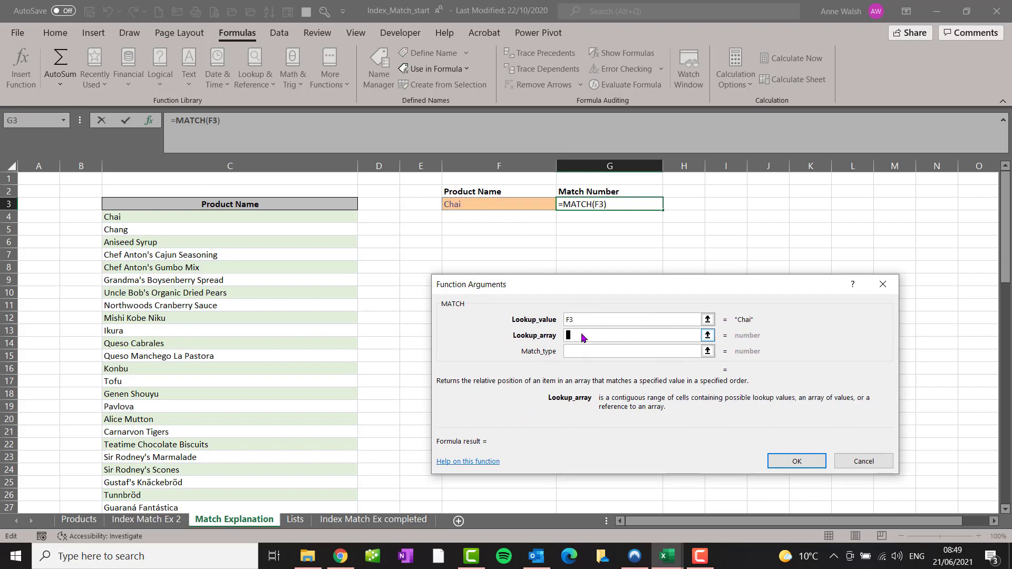
{"action": "left_click", "coordinate": [272, 168]}
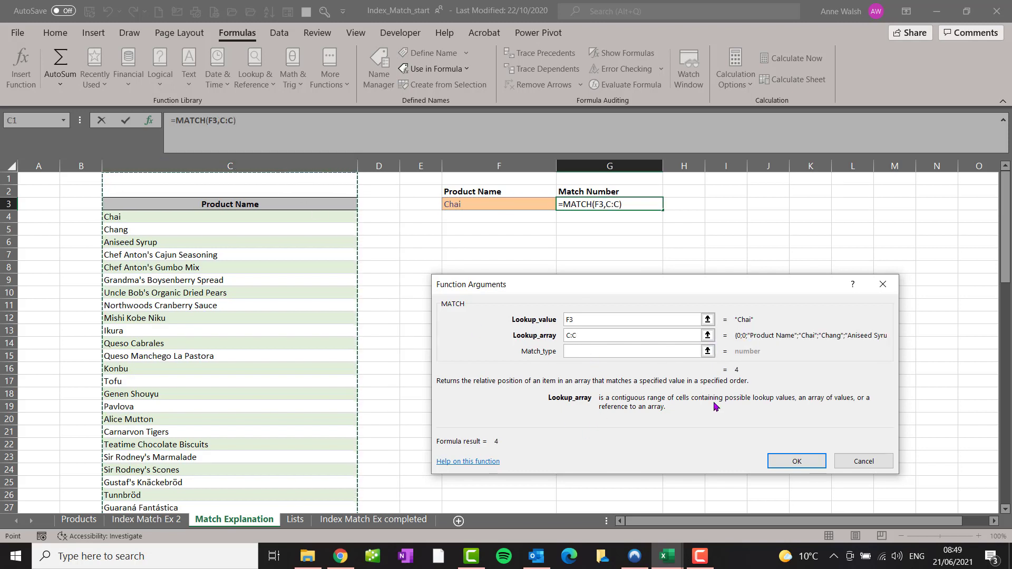
{"action": "left_click", "coordinate": [618, 350]}
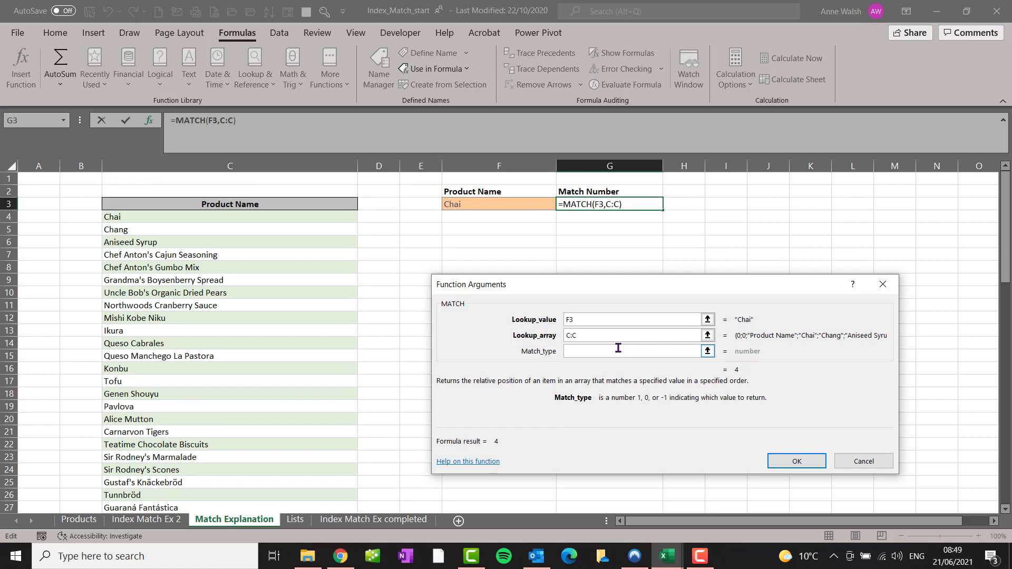
{"action": "type", "text": "0"}
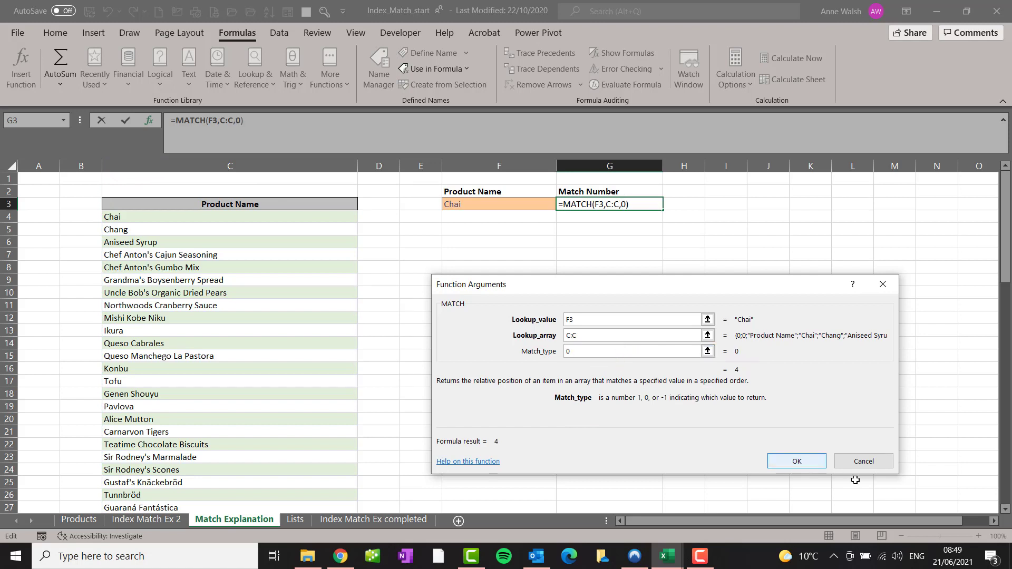
{"action": "left_click", "coordinate": [793, 461]}
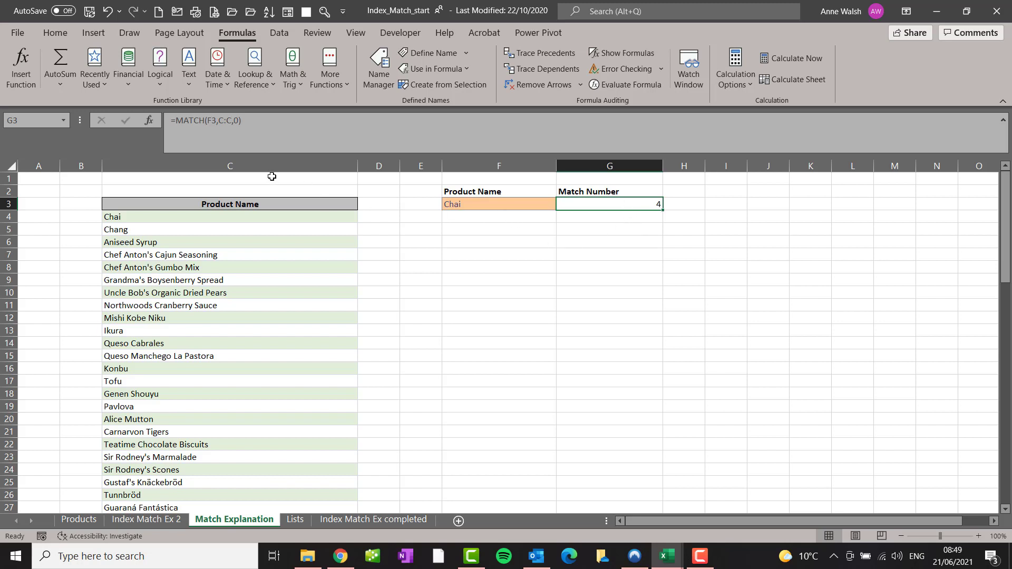
- Step through cells C1 to C4 to count the rows down to Chai
{"action": "left_click", "coordinate": [314, 180]}
{"action": "left_click", "coordinate": [316, 191]}
{"action": "left_click", "coordinate": [316, 213]}
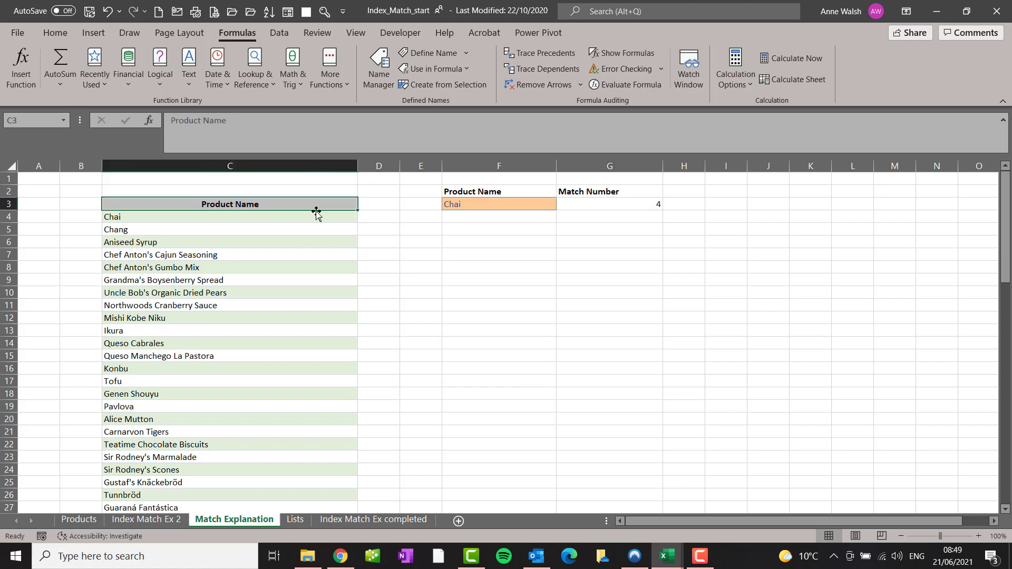
{"action": "left_click", "coordinate": [315, 217]}
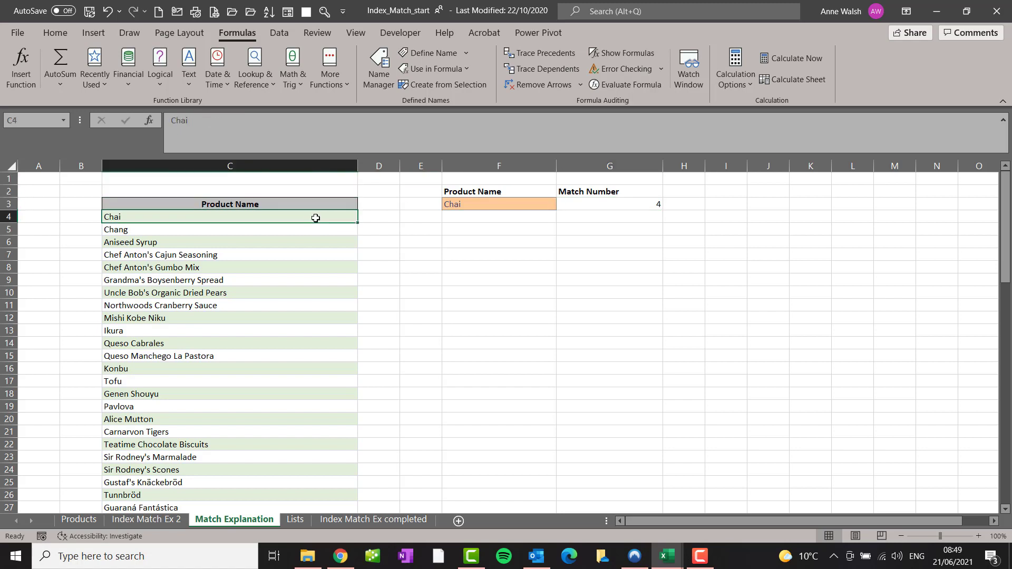
- Change the product name in F3 to Ipoh Coffee
{"action": "left_click", "coordinate": [485, 209]}
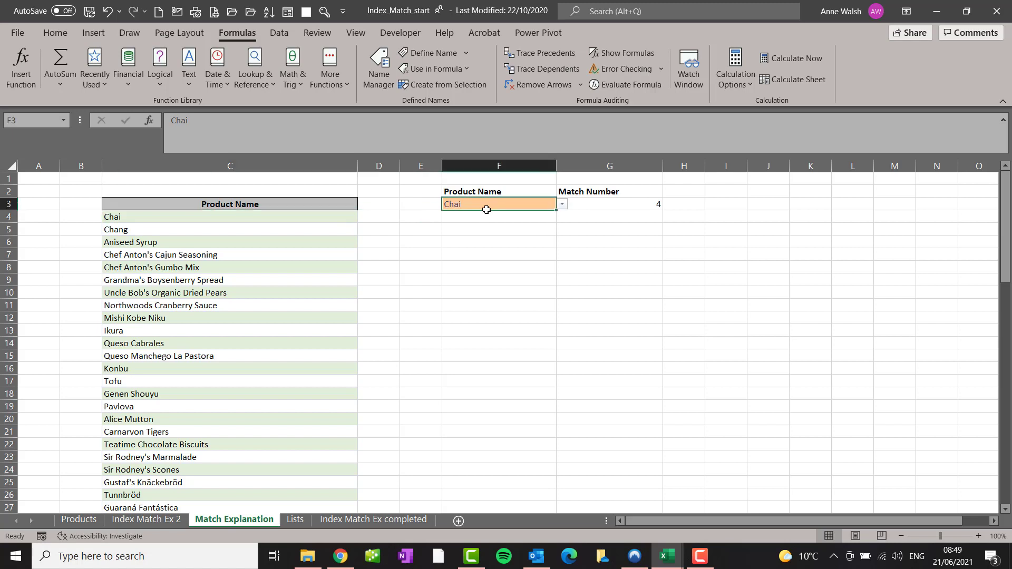
{"action": "left_click", "coordinate": [562, 204]}
{"action": "key", "text": "Down"}
{"action": "key", "text": "Down"}
{"action": "key", "text": "Down"}
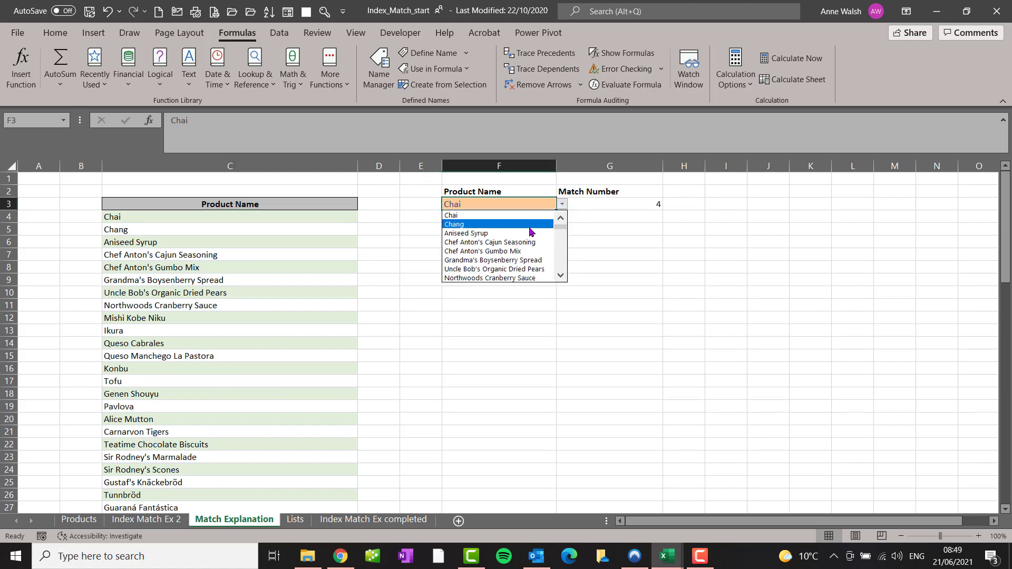
{"action": "left_click", "coordinate": [559, 221]}
{"action": "left_click", "coordinate": [560, 257]}
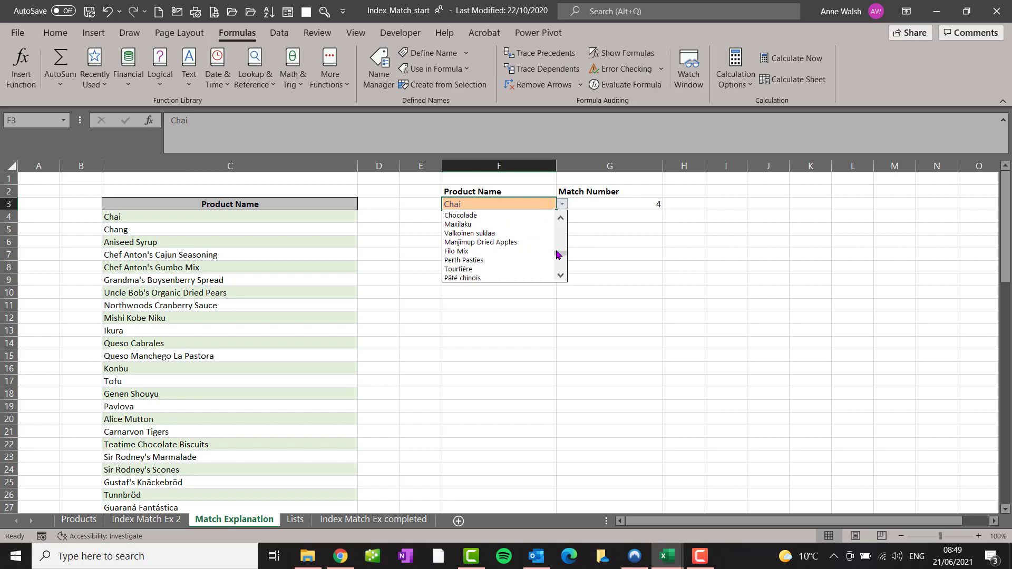
{"action": "left_click", "coordinate": [558, 255]}
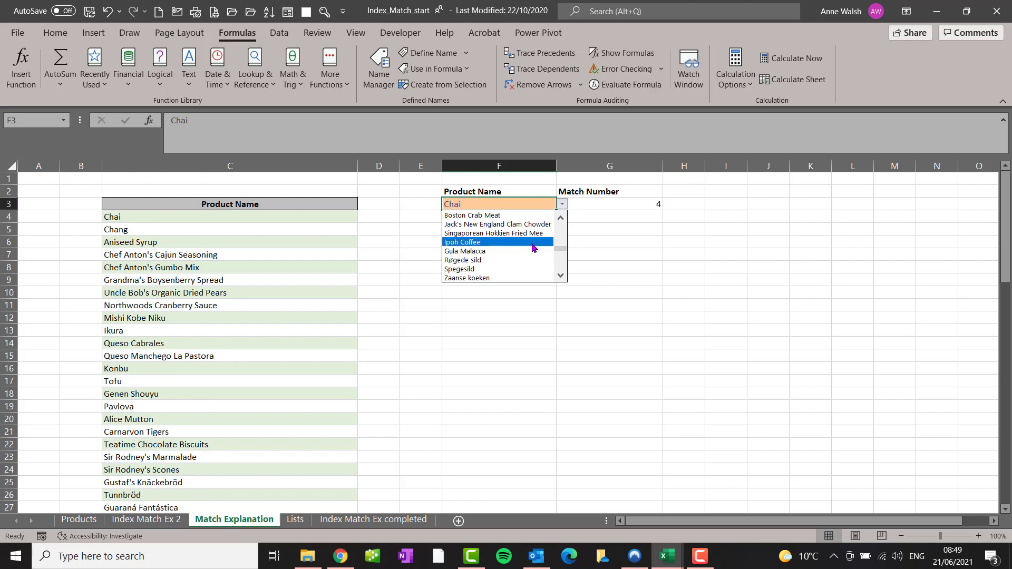
{"action": "left_click", "coordinate": [533, 245]}
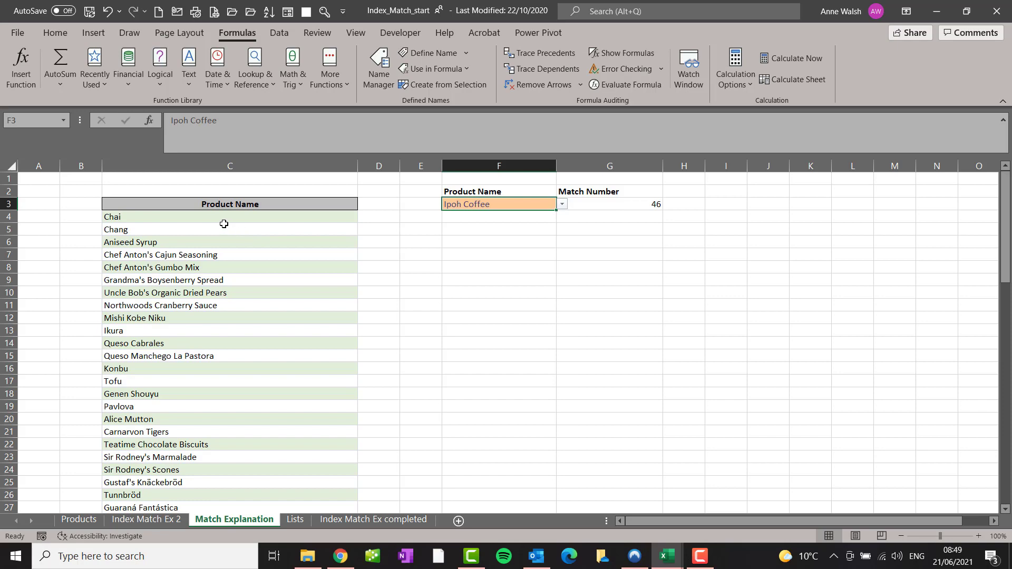
- Compare Ipoh Coffee's row in column C with the match number in G3, counting from cell C1
{"action": "scroll", "coordinate": [205, 221], "scroll_direction": "down", "scroll_amount": 11}
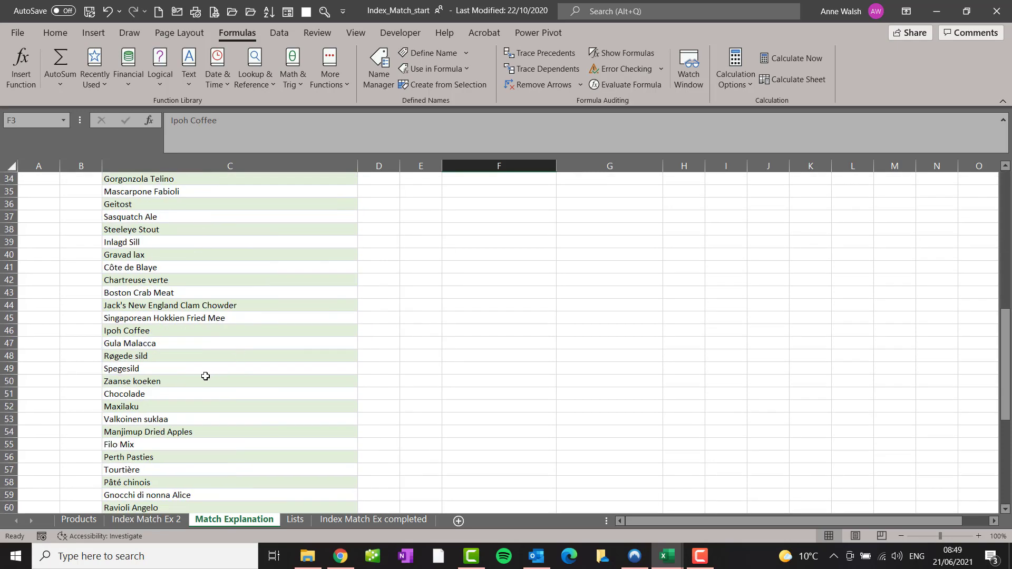
{"action": "left_click", "coordinate": [192, 332]}
{"action": "scroll", "coordinate": [263, 324], "scroll_direction": "up", "scroll_amount": 11}
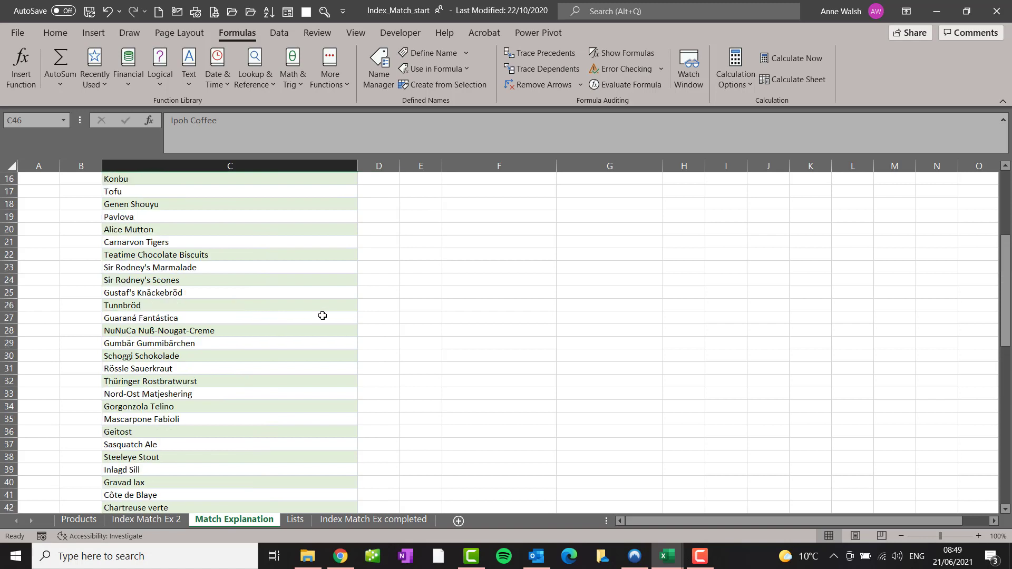
{"action": "left_click", "coordinate": [622, 203]}
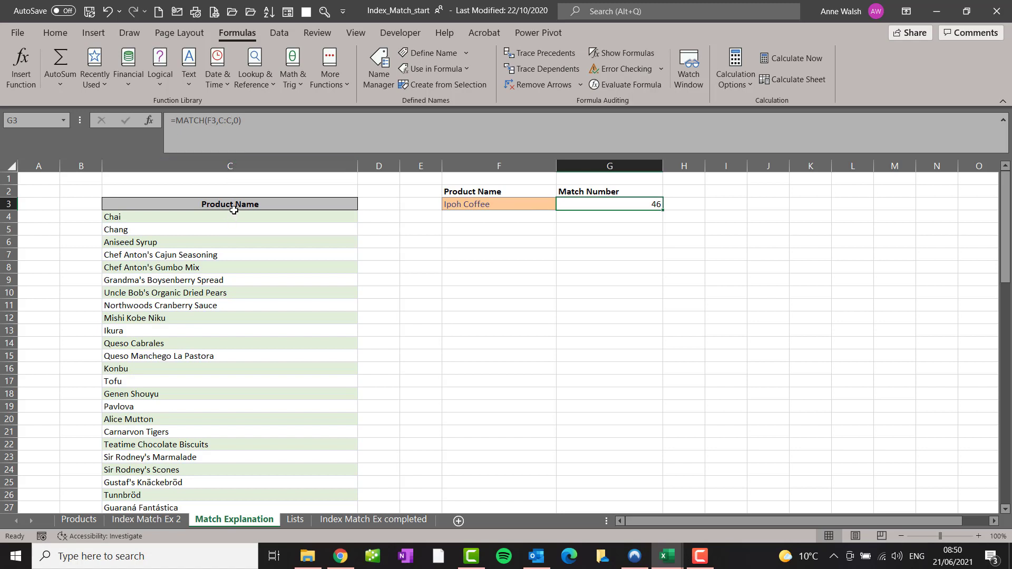
{"action": "left_click", "coordinate": [244, 182]}
{"action": "left_click", "coordinate": [251, 195]}
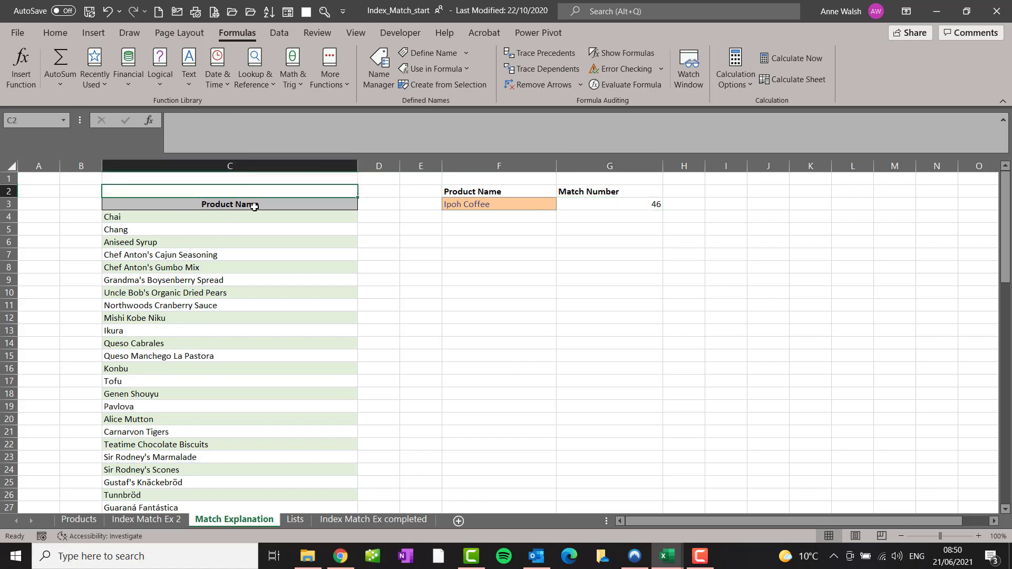
{"action": "left_click", "coordinate": [256, 207]}
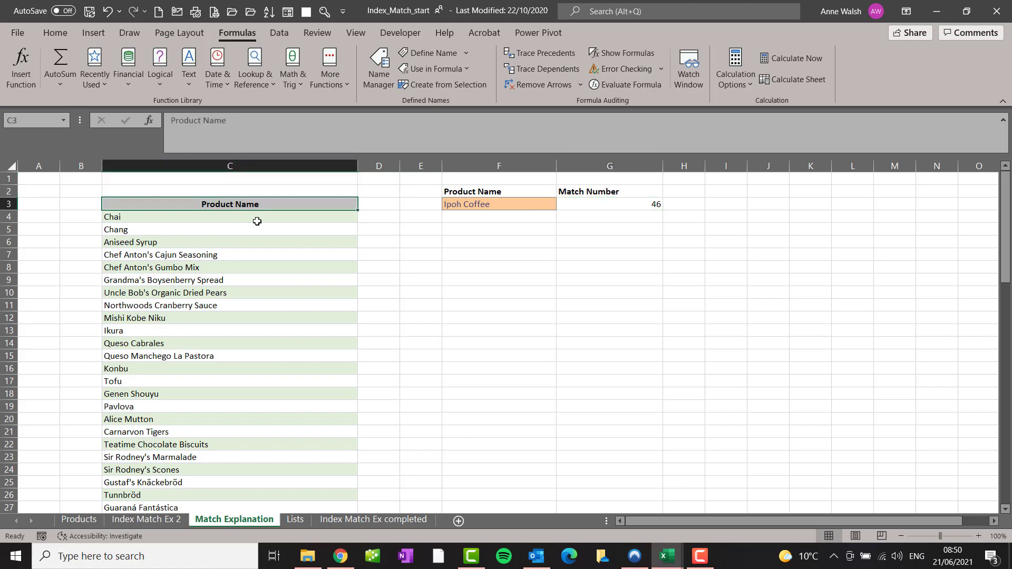
- Set the product name in F3 back to Chai
{"action": "left_click", "coordinate": [503, 204]}
{"action": "left_click", "coordinate": [562, 207]}
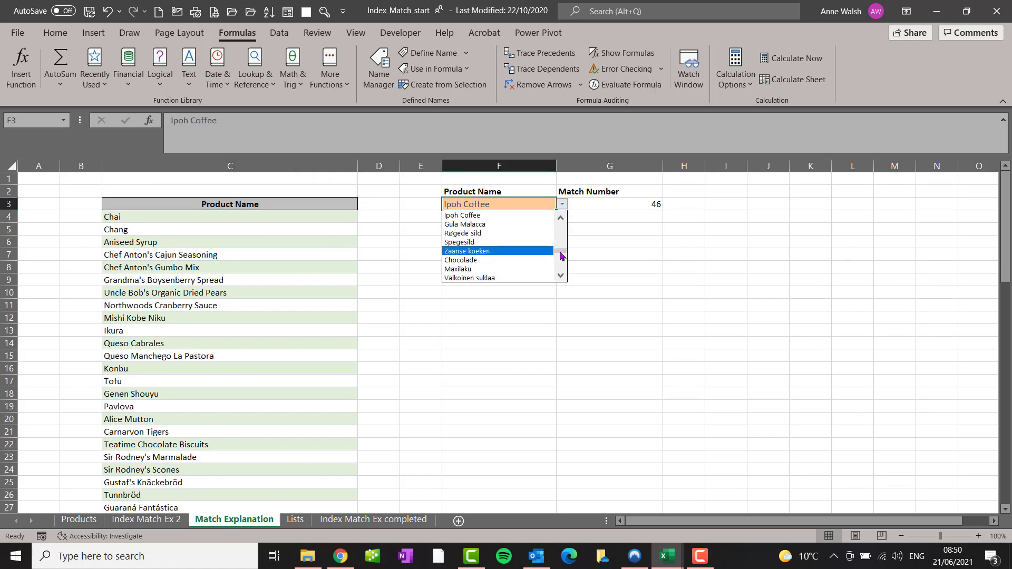
{"action": "left_click_drag", "start_coordinate": [560, 256], "coordinate": [559, 213]}
{"action": "left_click", "coordinate": [503, 224]}
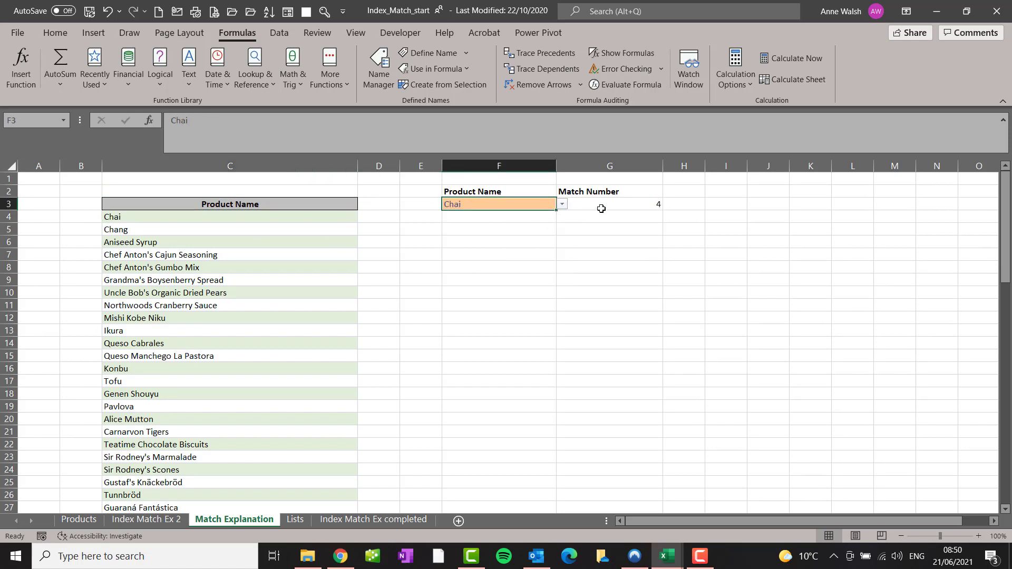
{"action": "left_click", "coordinate": [562, 207]}
{"action": "left_click", "coordinate": [521, 224]}
- Examine the first Product ID on the Index Match Ex 2 sheet and the source table on the Products sheet
{"action": "left_click", "coordinate": [170, 524]}
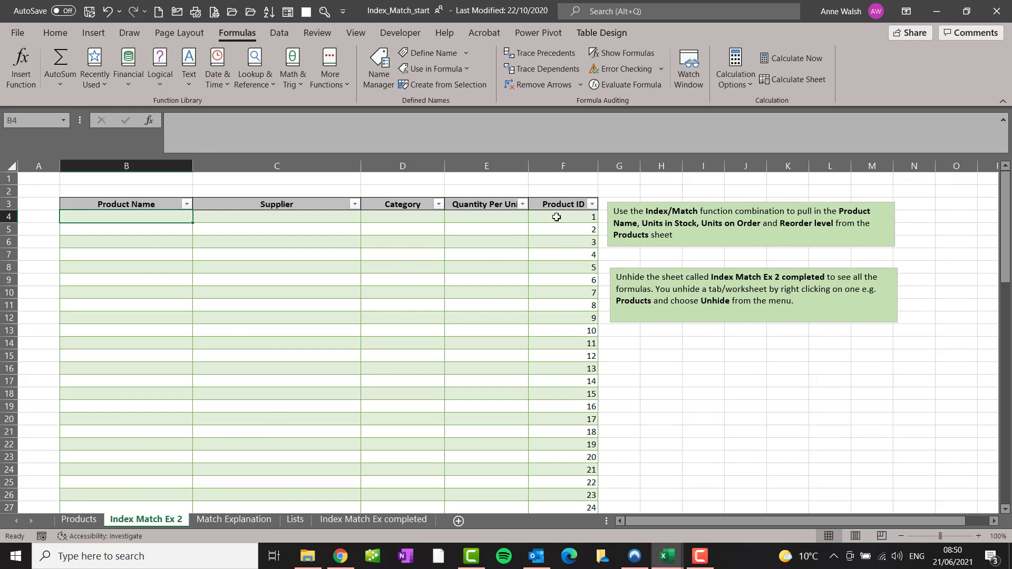
{"action": "left_click", "coordinate": [557, 217]}
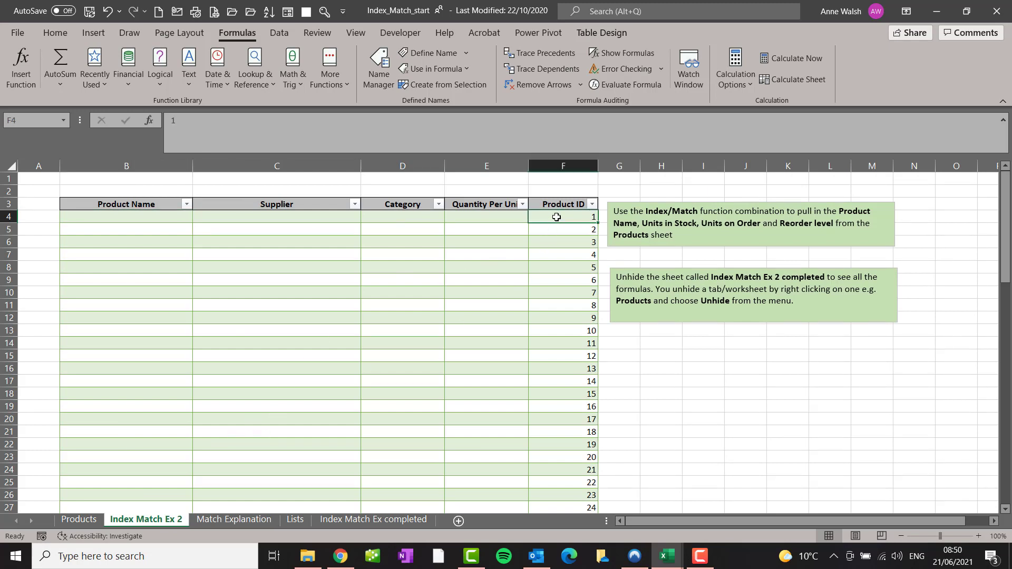
{"action": "left_click", "coordinate": [79, 520]}
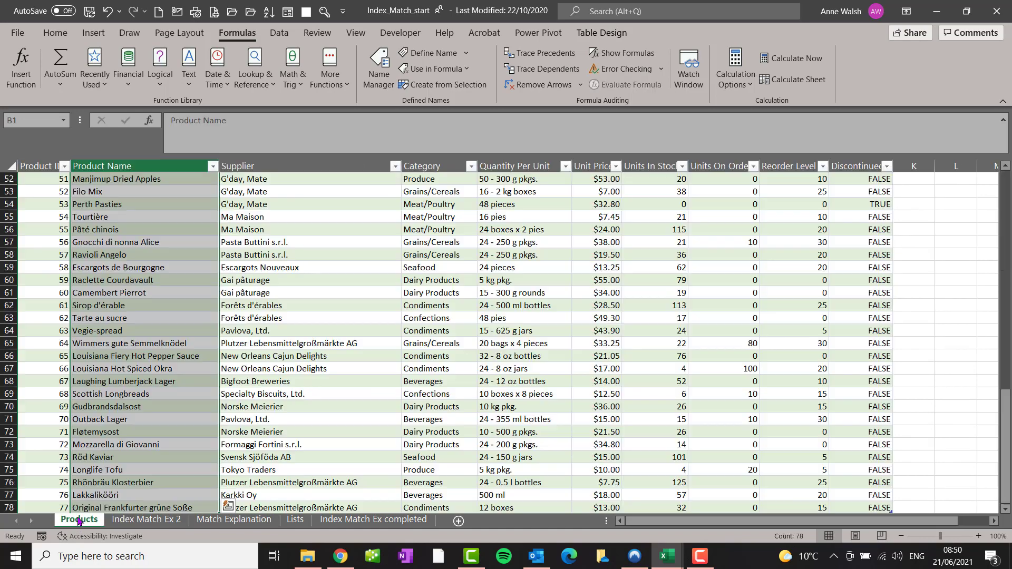
{"action": "scroll", "coordinate": [227, 352], "scroll_direction": "up", "scroll_amount": 17}
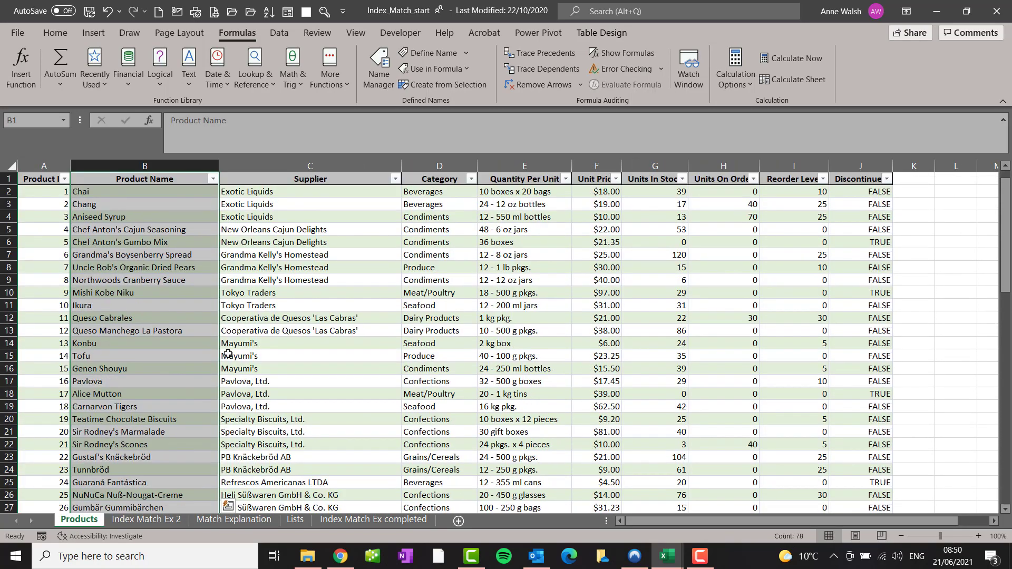
- Start an INDEX formula in B4 of Index Match Ex 2 using the array,row_num,column_num form, with Products!B:B as the array
{"action": "left_click", "coordinate": [161, 521]}
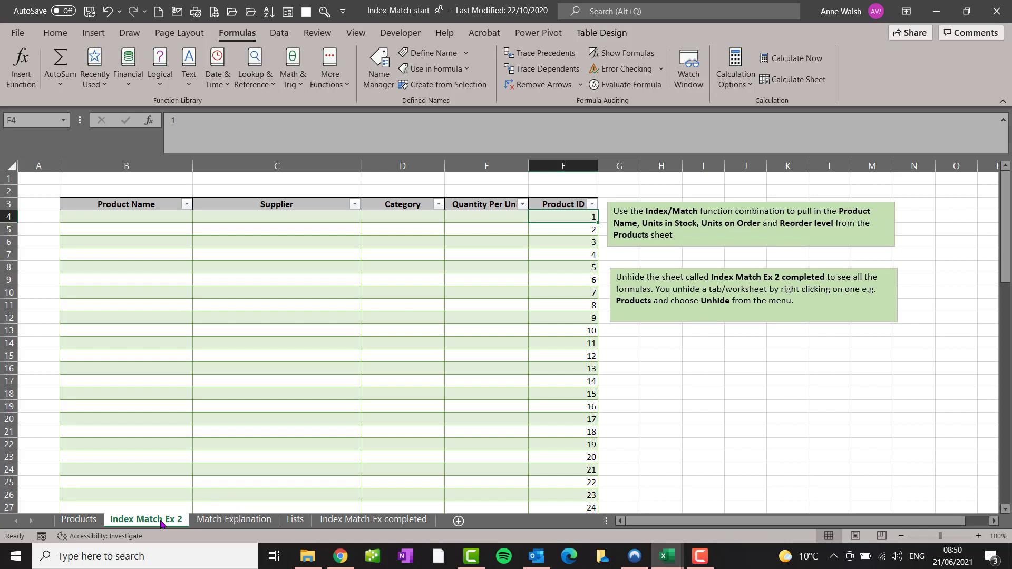
{"action": "left_click", "coordinate": [125, 217]}
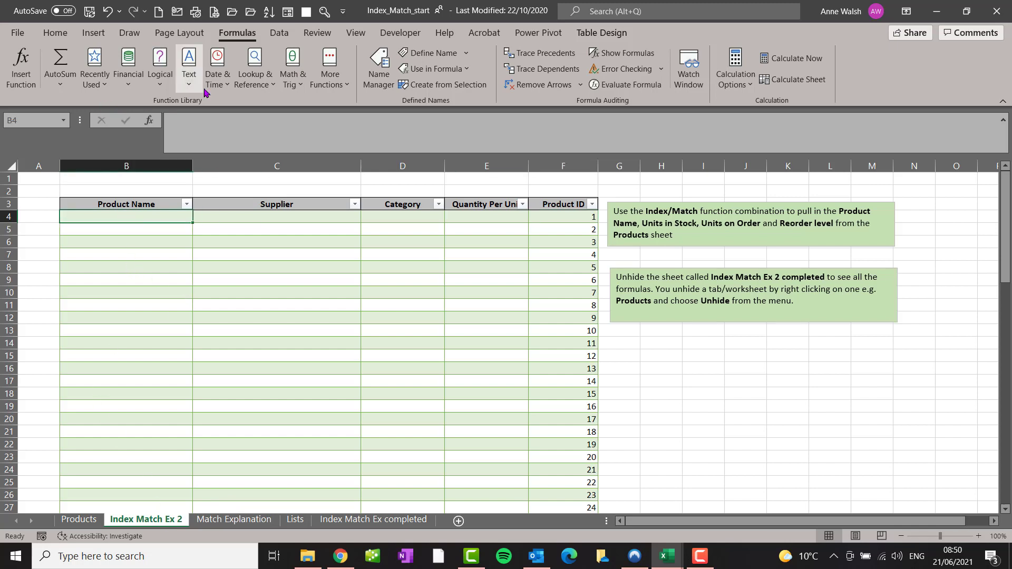
{"action": "left_click", "coordinate": [260, 85]}
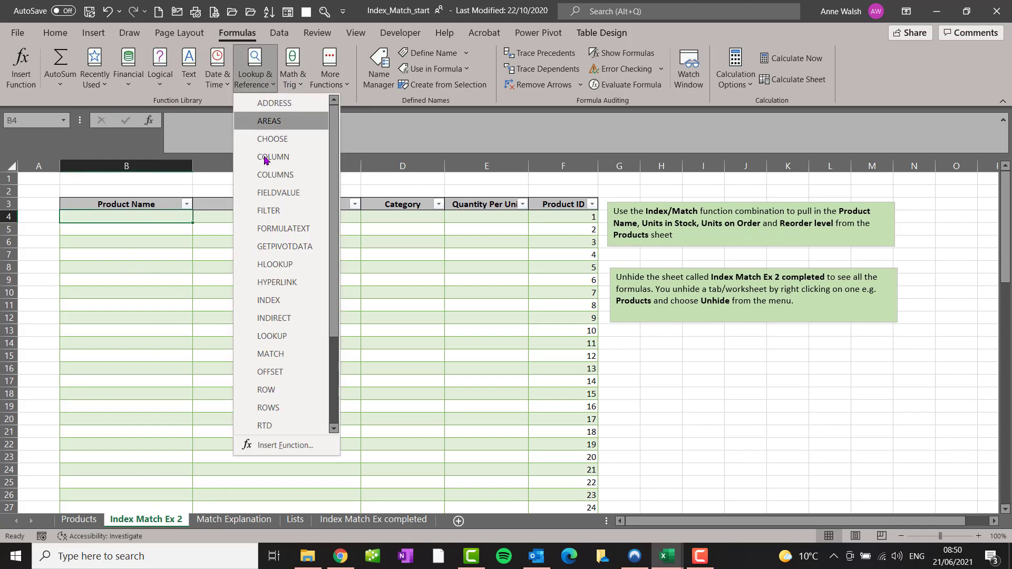
{"action": "left_click", "coordinate": [269, 300]}
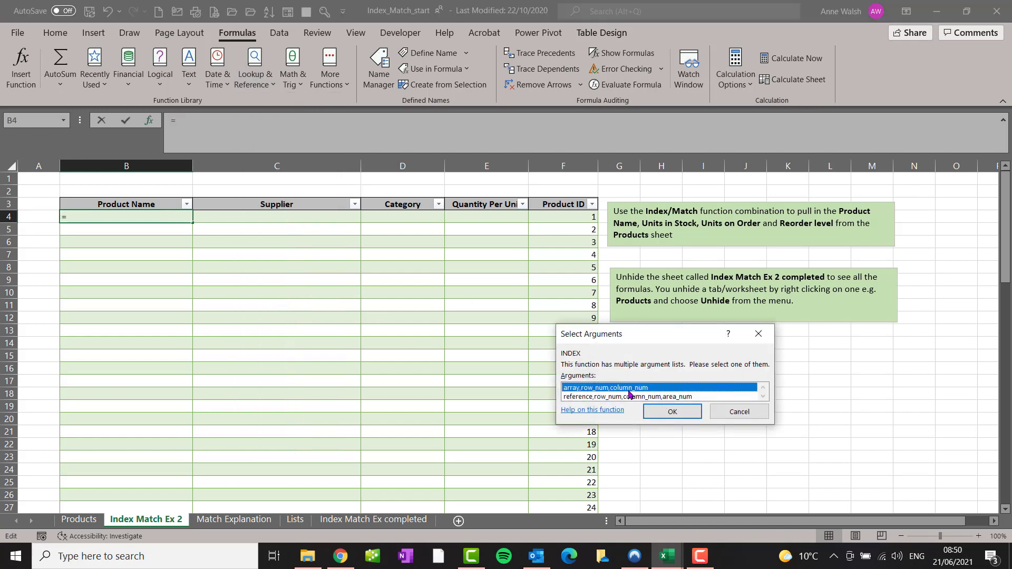
{"action": "left_click", "coordinate": [680, 414]}
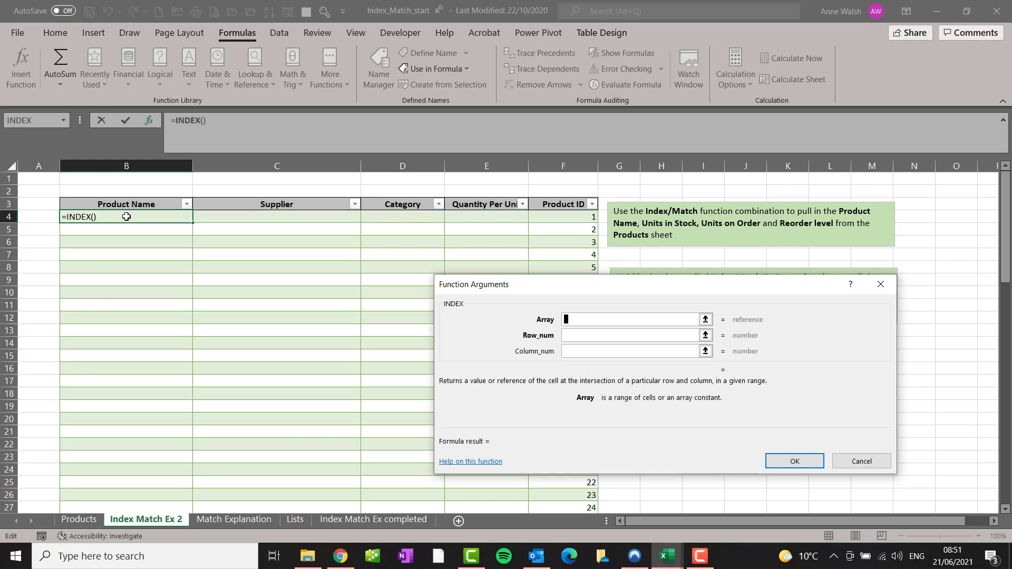
{"action": "left_click", "coordinate": [79, 520]}
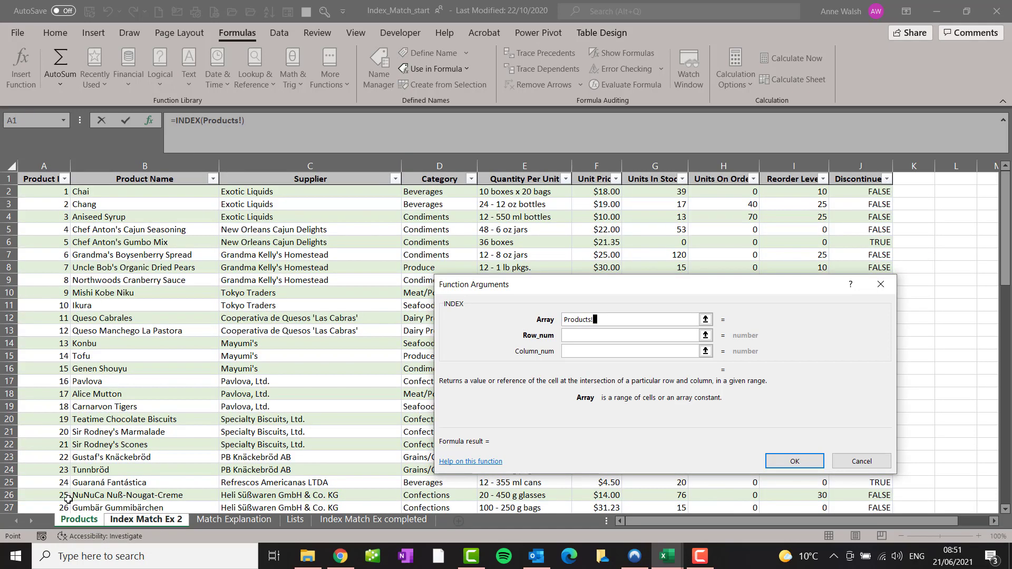
{"action": "left_click", "coordinate": [148, 166]}
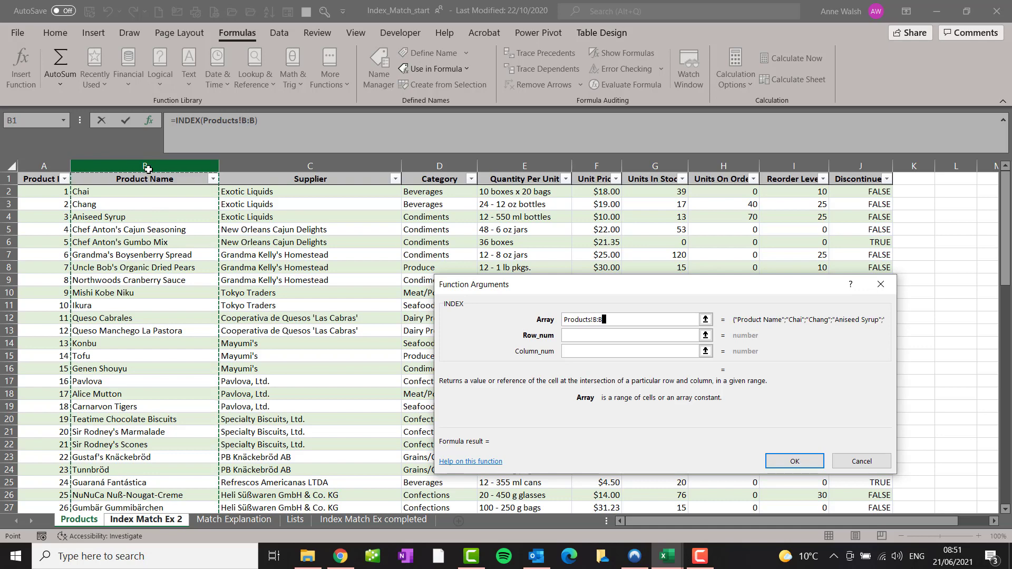
- Set the row number to match([@[Product ID]],Products!A:A,0) and enter the Product Name formula
{"action": "left_click", "coordinate": [577, 334]}
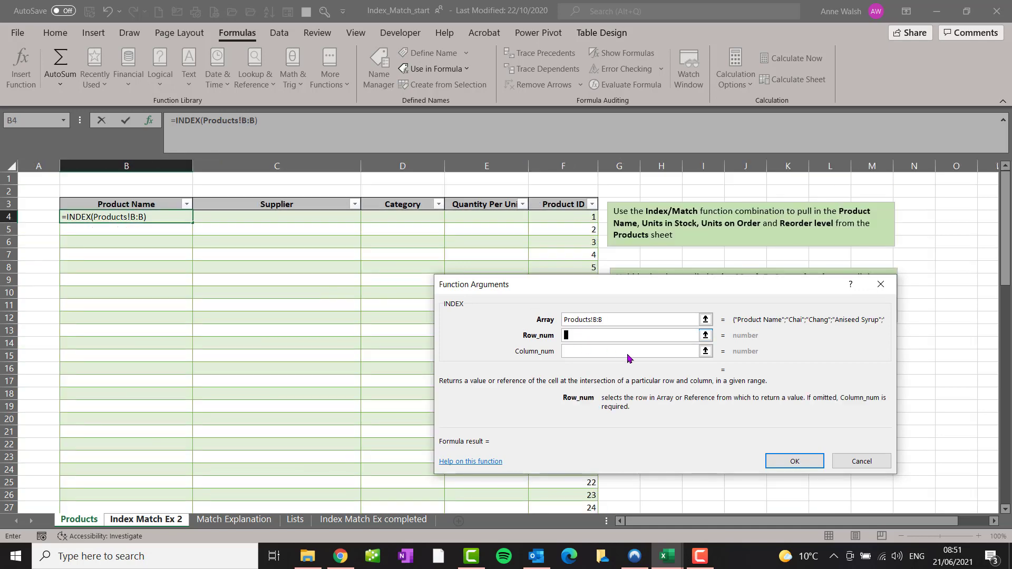
{"action": "type", "text": "ma"}
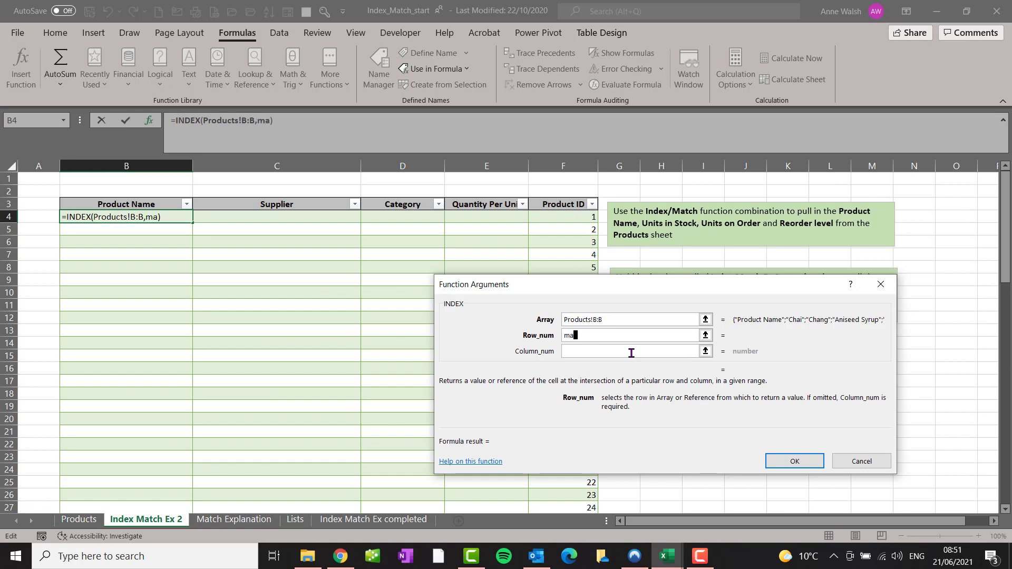
{"action": "type", "text": "tch("}
{"action": "left_click", "coordinate": [568, 221]}
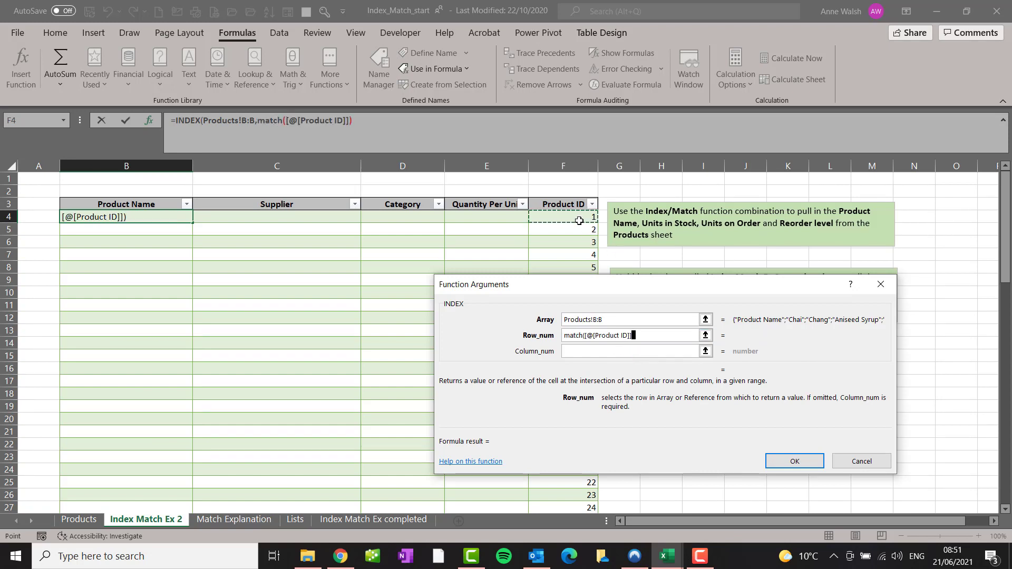
{"action": "type", "text": ","}
{"action": "left_click", "coordinate": [79, 519]}
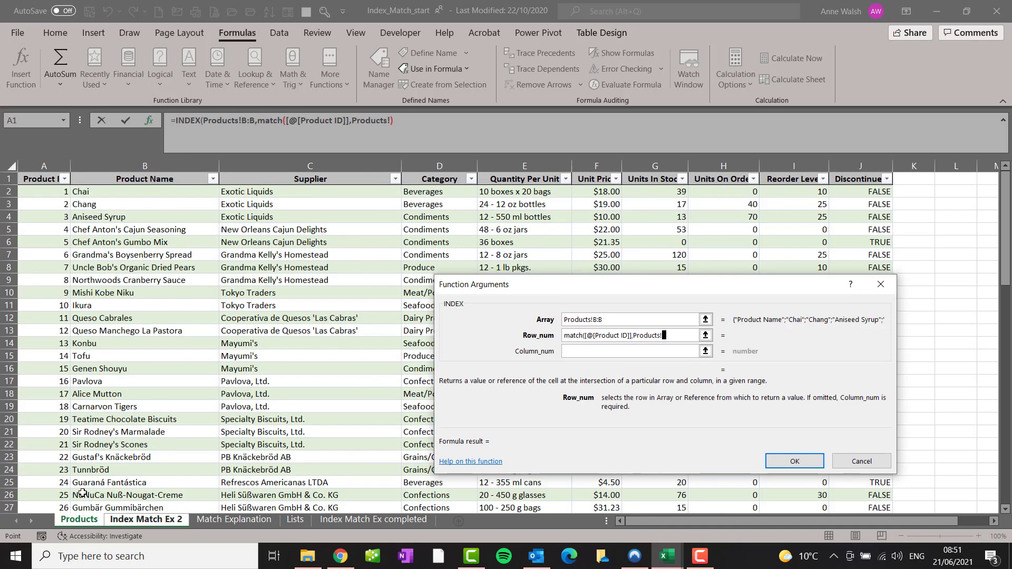
{"action": "left_click", "coordinate": [44, 166]}
{"action": "type", "text": ",0)"}
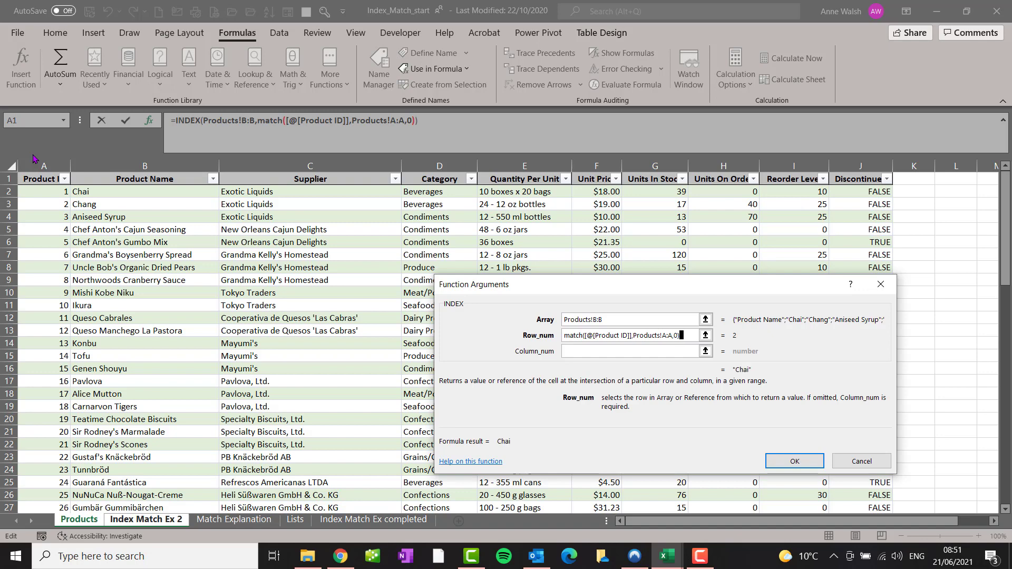
{"action": "left_click", "coordinate": [794, 462]}
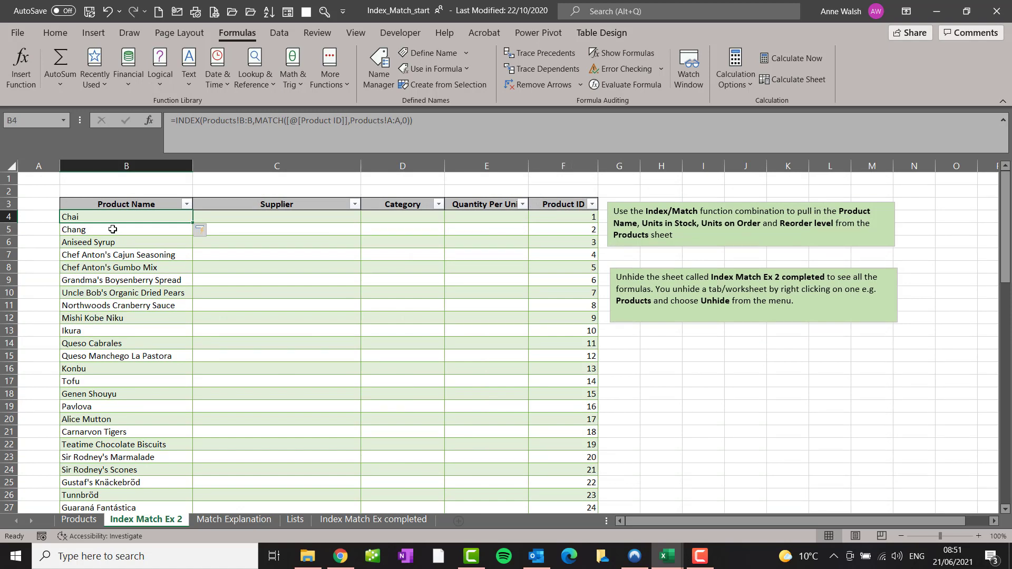
- Start an INDEX formula in Supplier cell C4 using the array,row_num,column_num form, with Products!C:C as the array
{"action": "left_click", "coordinate": [283, 221]}
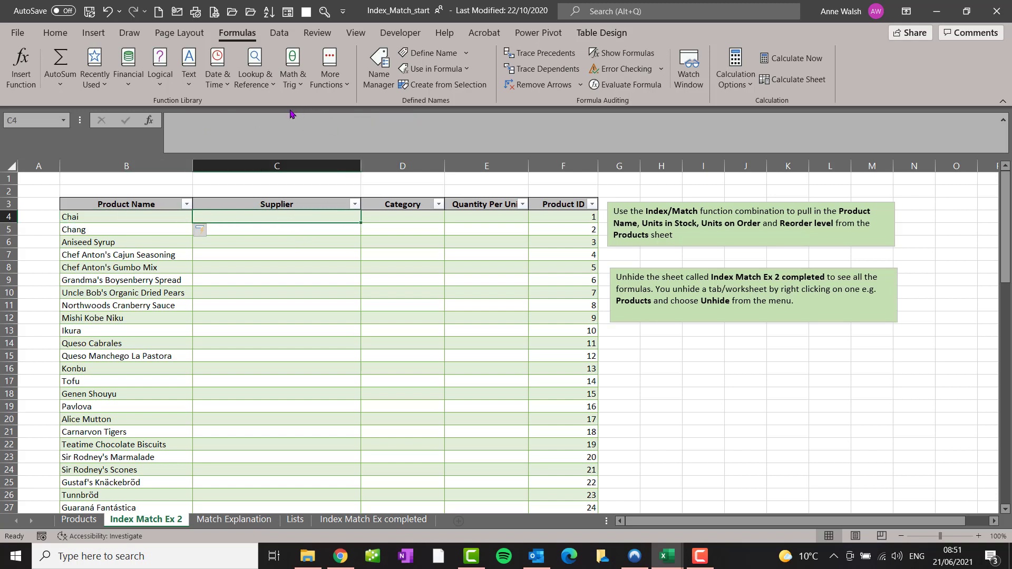
{"action": "left_click", "coordinate": [253, 79]}
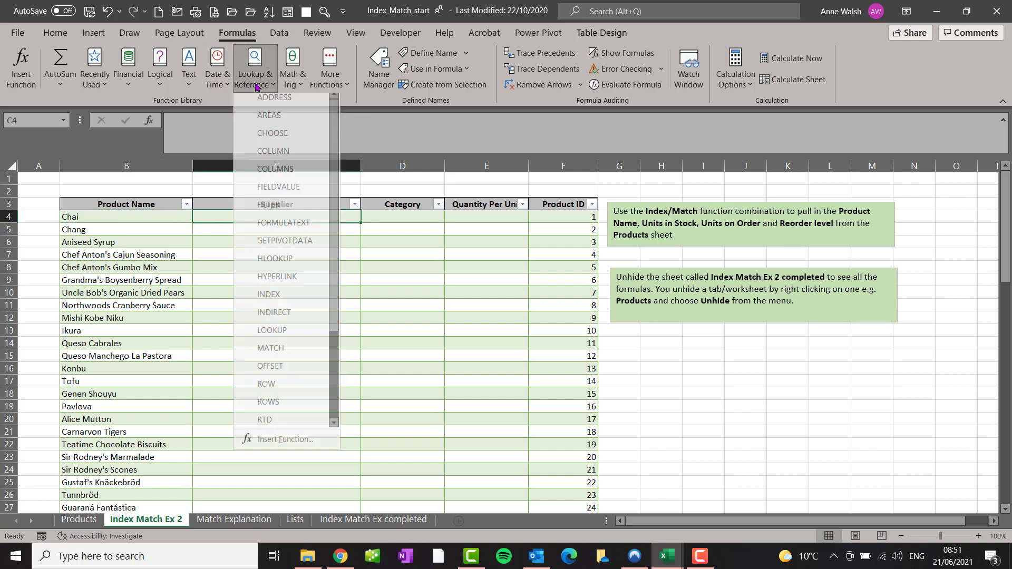
{"action": "left_click", "coordinate": [287, 303]}
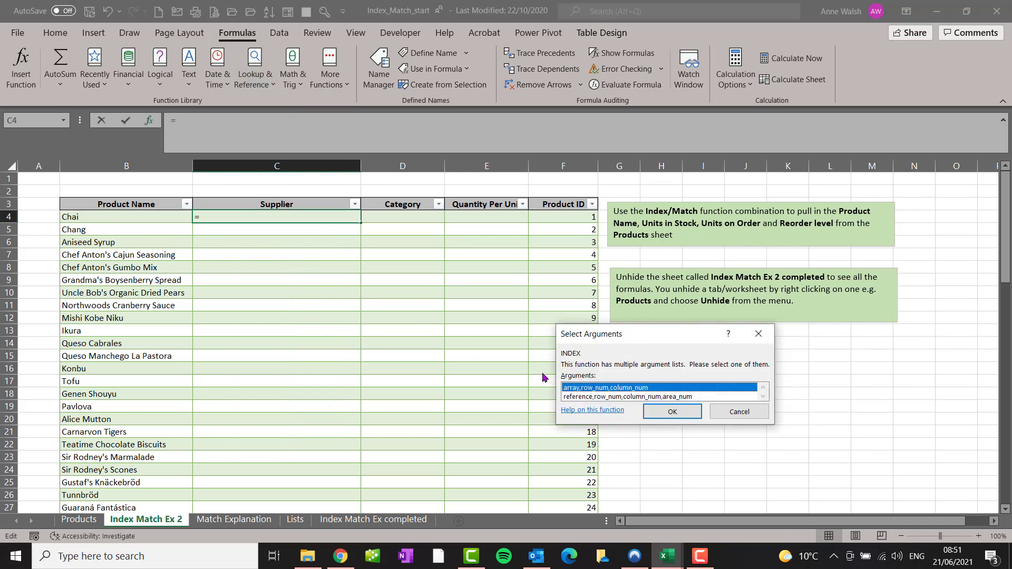
{"action": "left_click", "coordinate": [671, 410]}
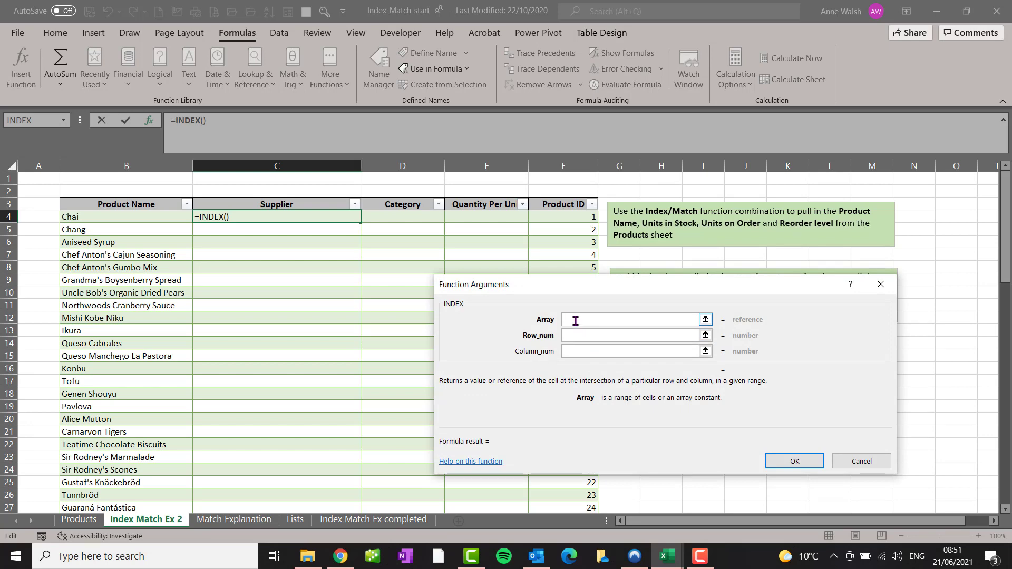
{"action": "left_click", "coordinate": [88, 521]}
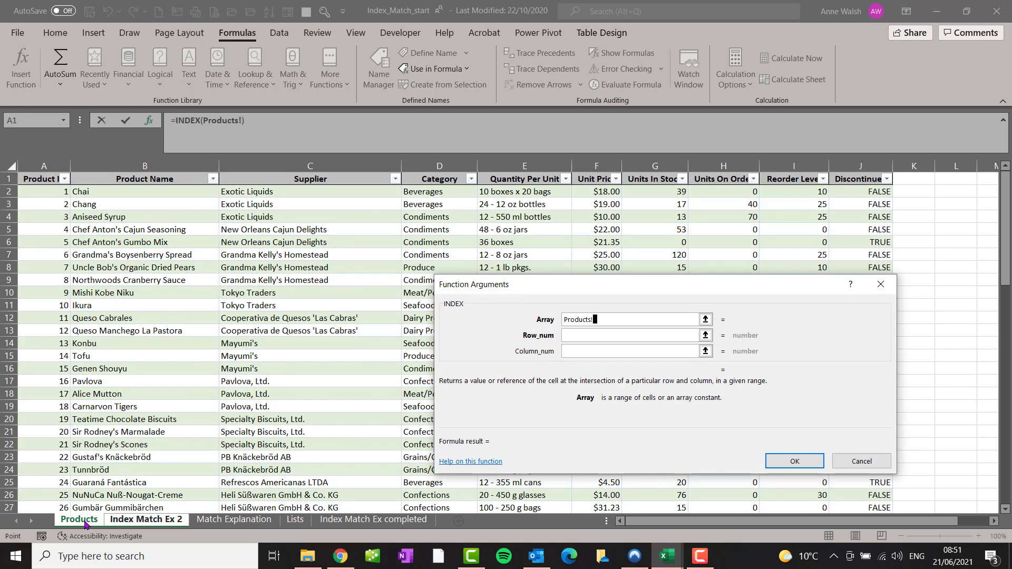
{"action": "left_click", "coordinate": [318, 158]}
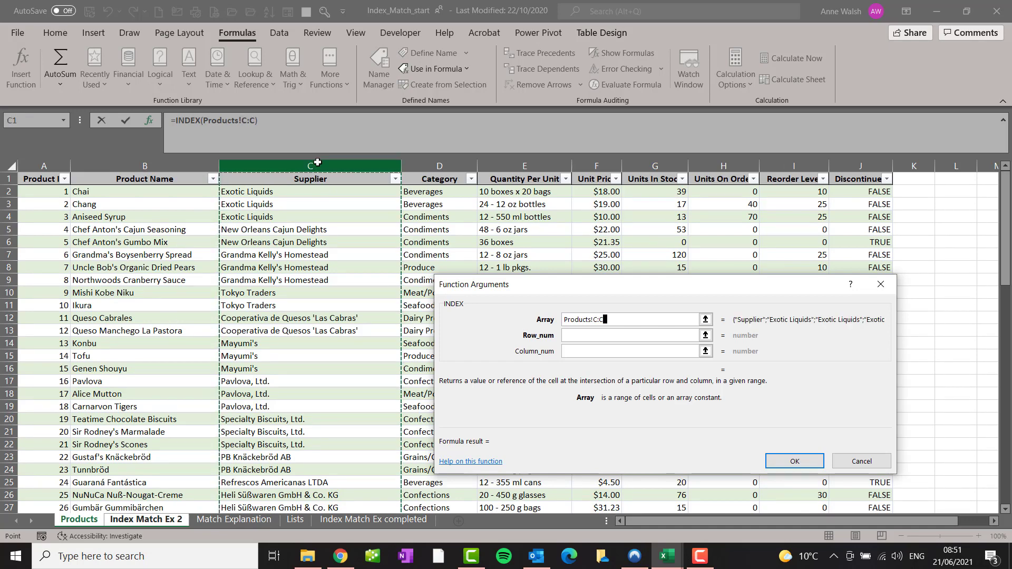
- Complete the Supplier formula with match([@[Product ID]],Products!A:A,0) as the row number
{"action": "left_click", "coordinate": [601, 335]}
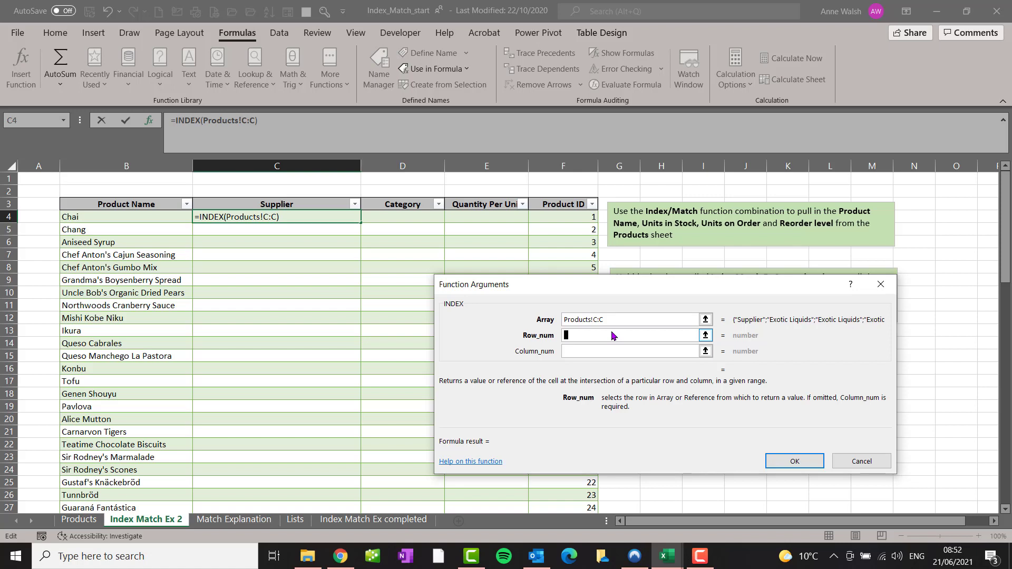
{"action": "type", "text": "match("}
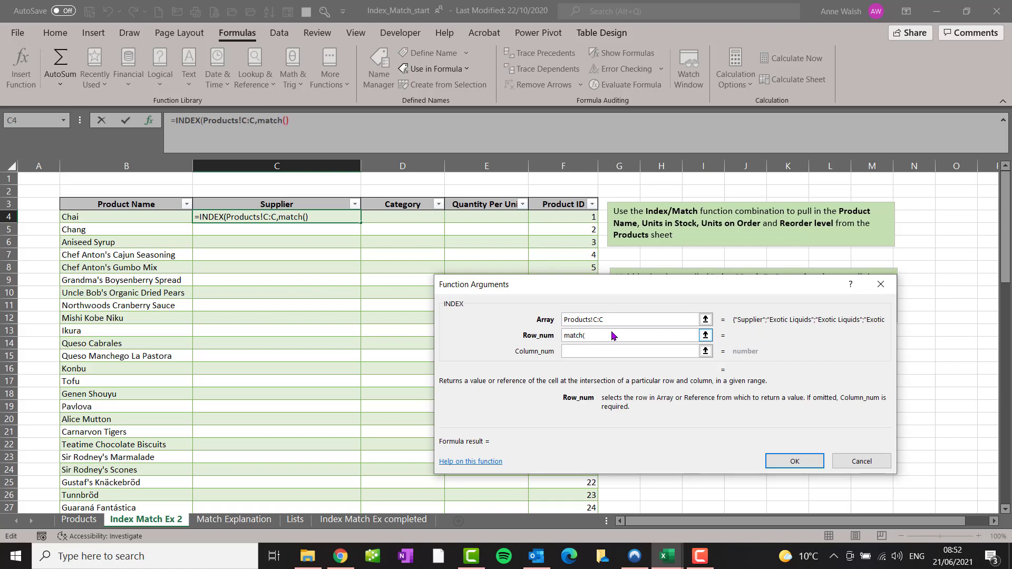
{"action": "left_click", "coordinate": [577, 216]}
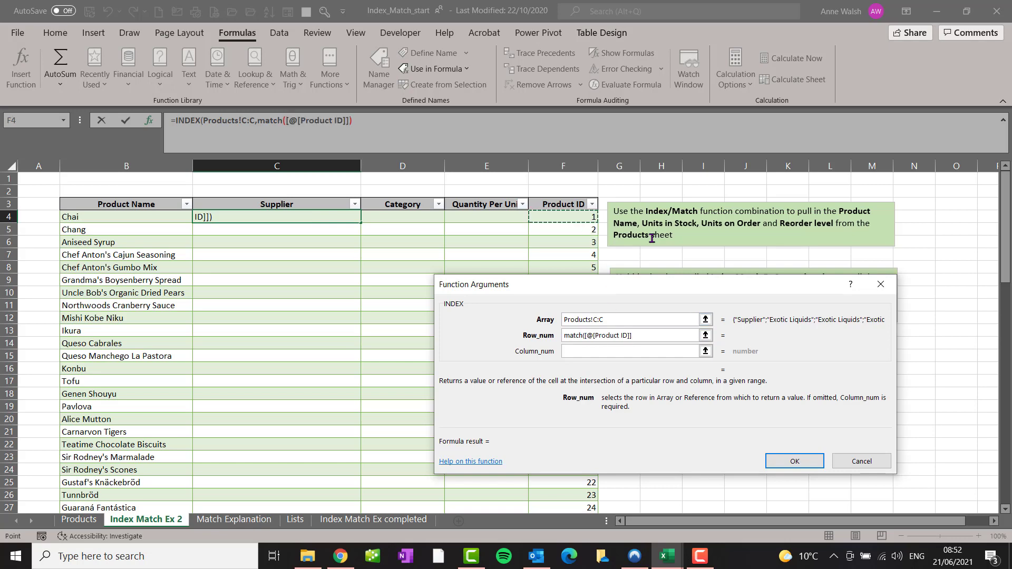
{"action": "type", "text": ","}
{"action": "left_click", "coordinate": [79, 519]}
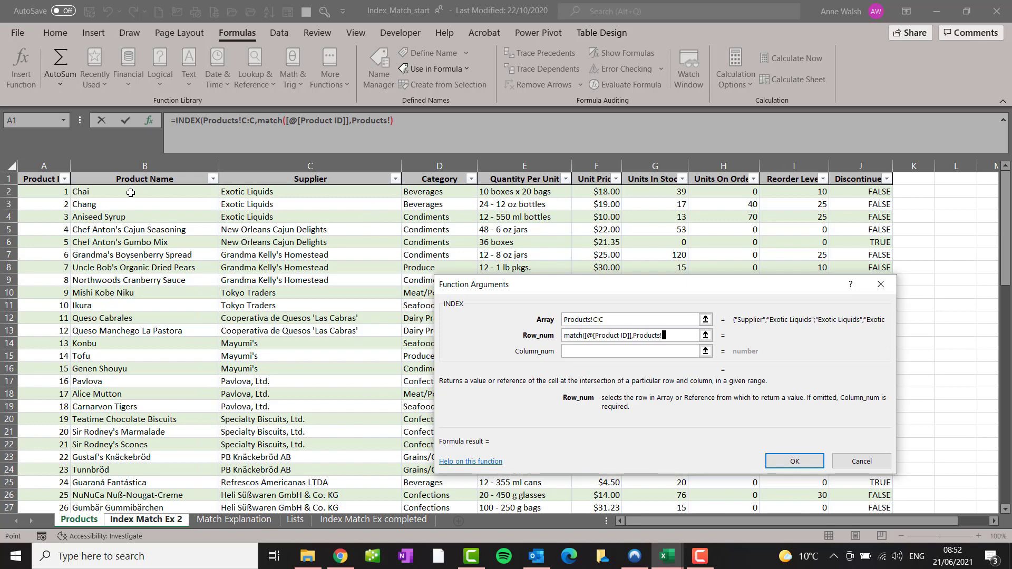
{"action": "left_click", "coordinate": [48, 166]}
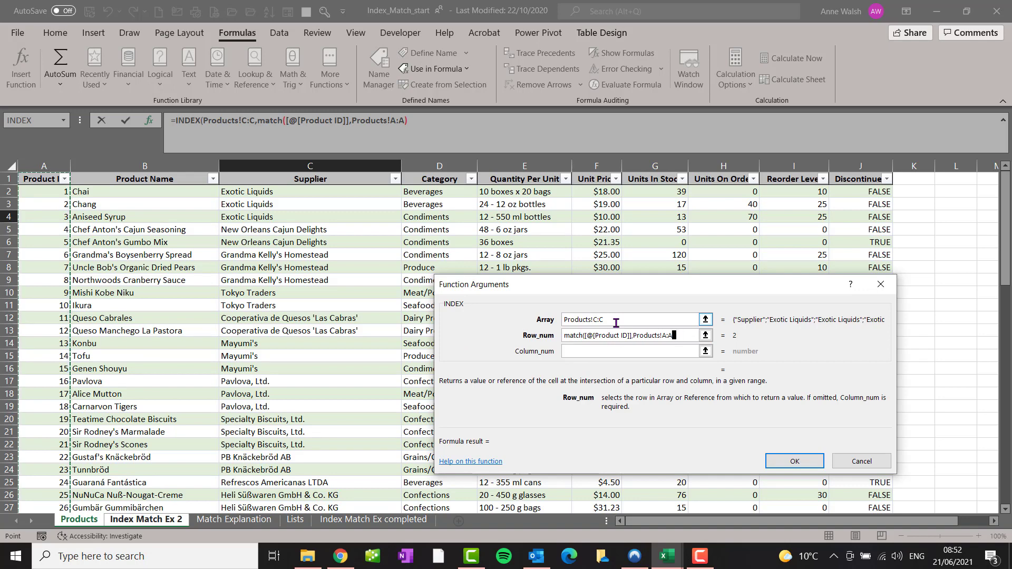
{"action": "type", "text": ",0)"}
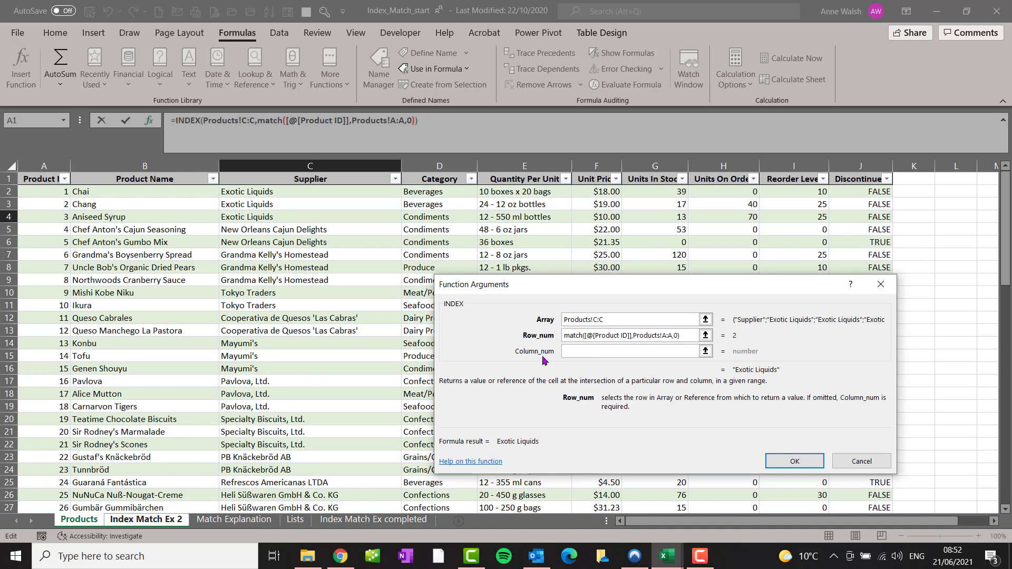
{"action": "left_click", "coordinate": [794, 461]}
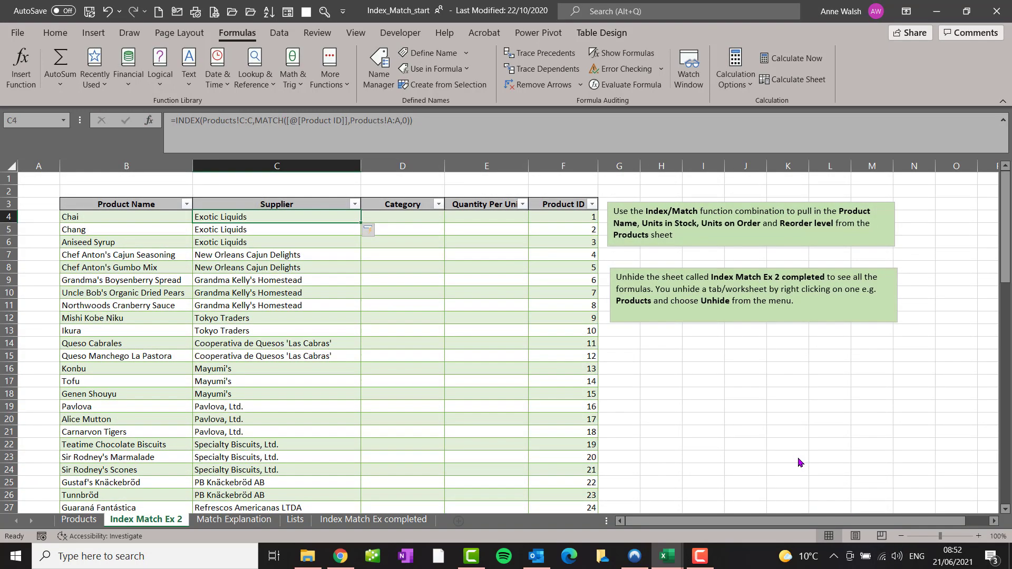
- Start an INDEX formula in Category cell D4 using the array,row_num,column_num form, with Products!D:D as the array
{"action": "left_click", "coordinate": [404, 217]}
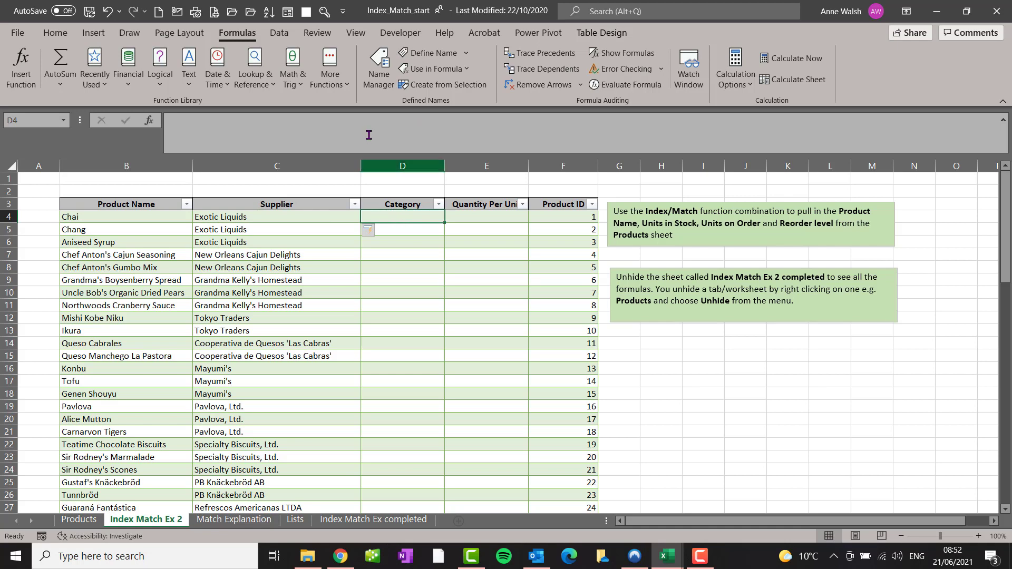
{"action": "left_click", "coordinate": [260, 86]}
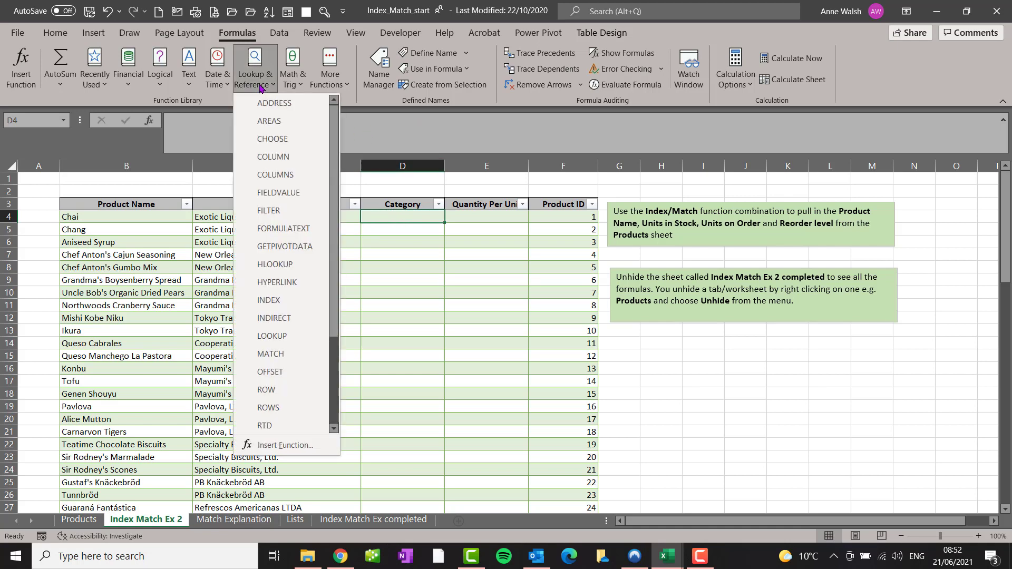
{"action": "left_click", "coordinate": [274, 300]}
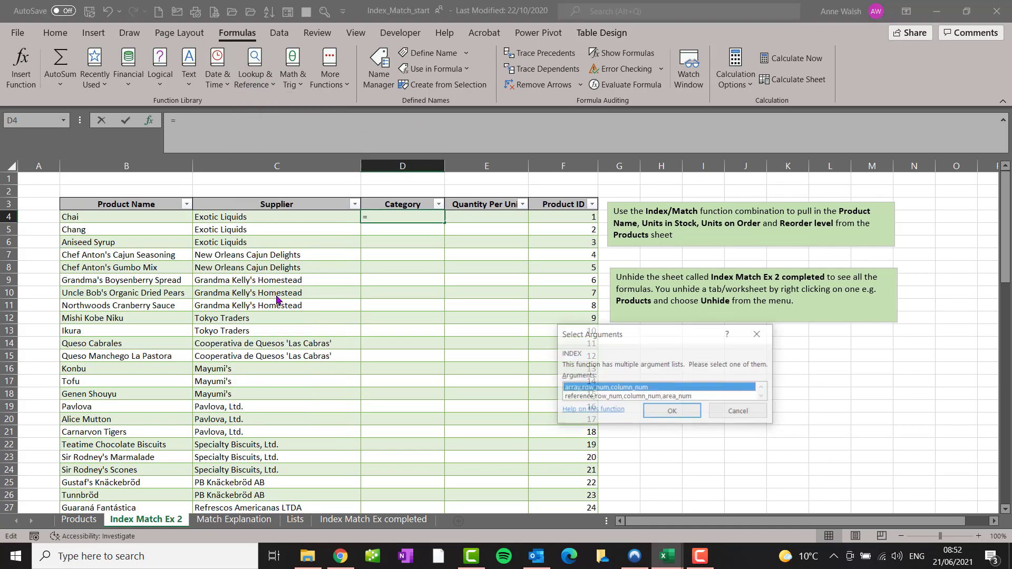
{"action": "left_click", "coordinate": [669, 415]}
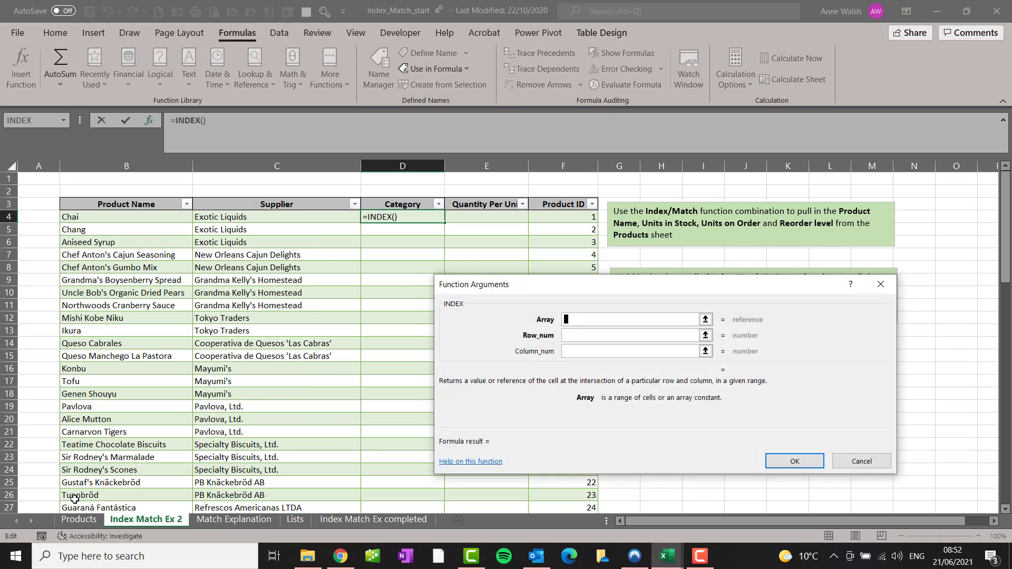
{"action": "left_click", "coordinate": [79, 519]}
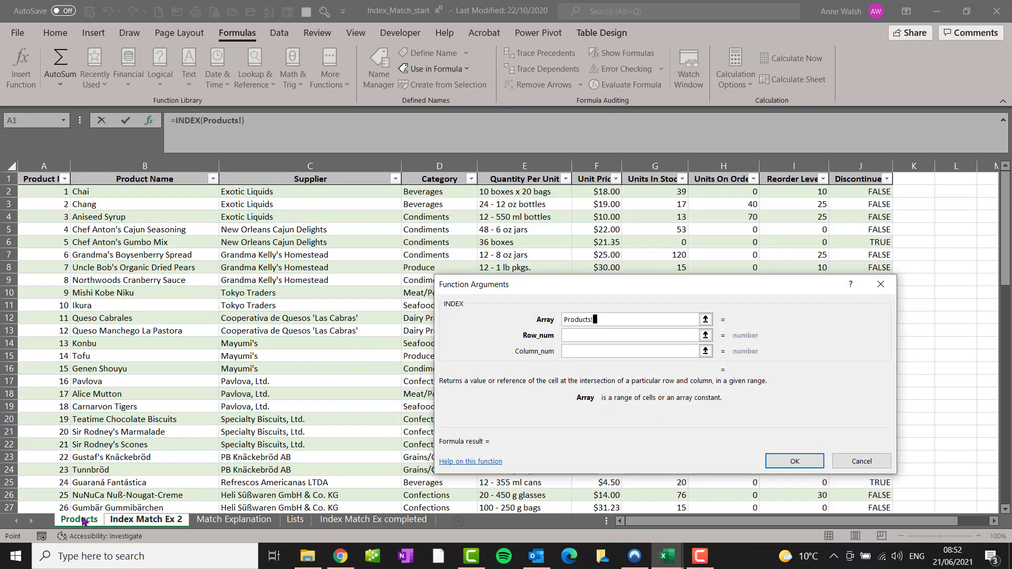
{"action": "left_click", "coordinate": [431, 166]}
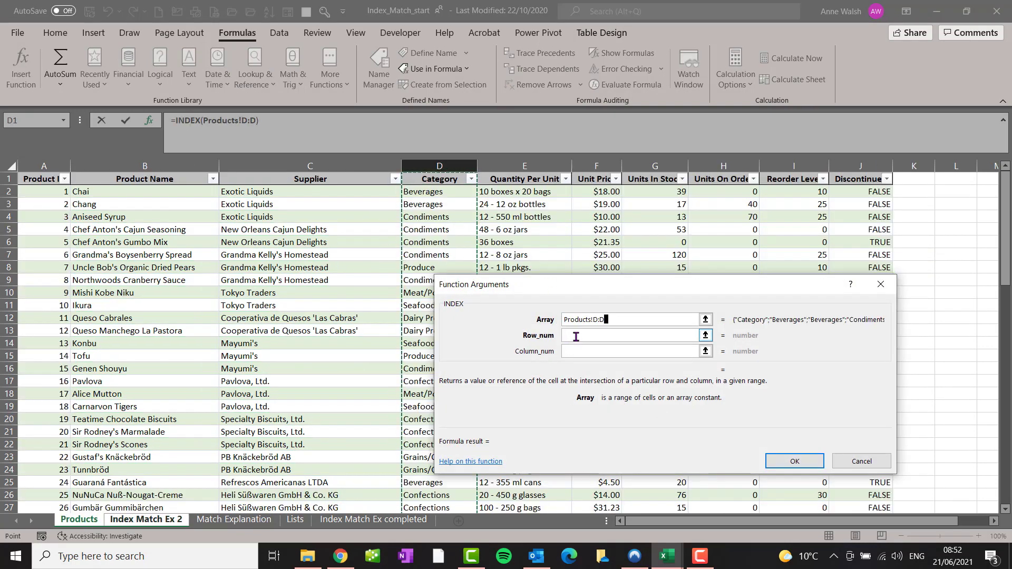
- Complete the Category formula with match([@[Product ID]],Products!A:A,0) as the row number, and widen column D slightly
{"action": "left_click", "coordinate": [643, 337]}
{"action": "type", "text": "match("}
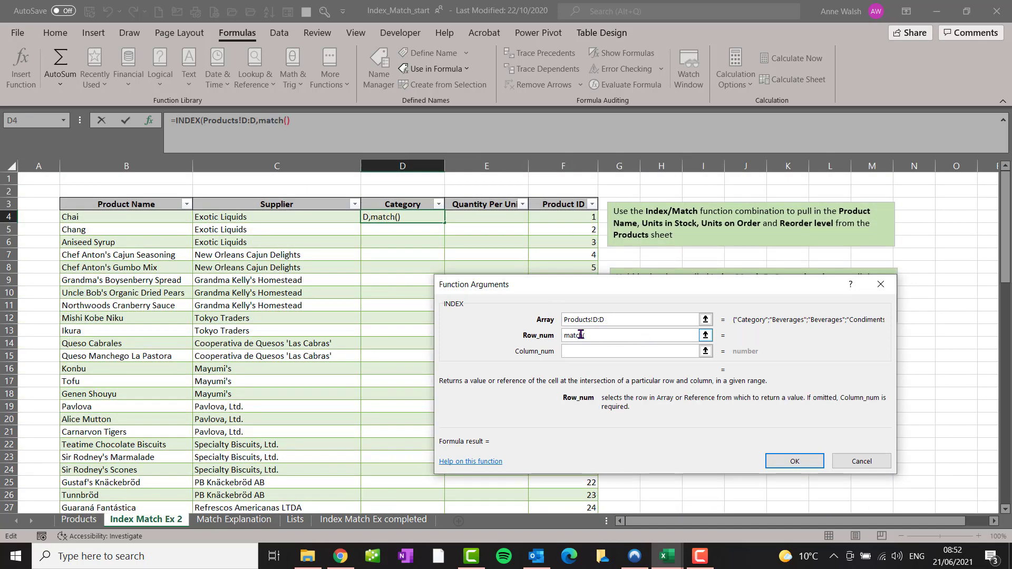
{"action": "left_click", "coordinate": [582, 217]}
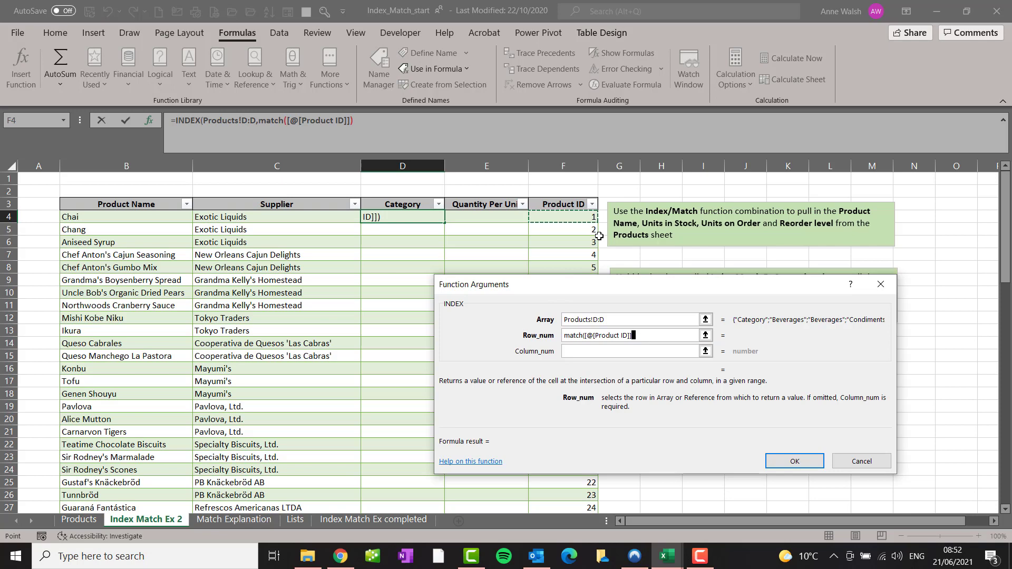
{"action": "type", "text": ","}
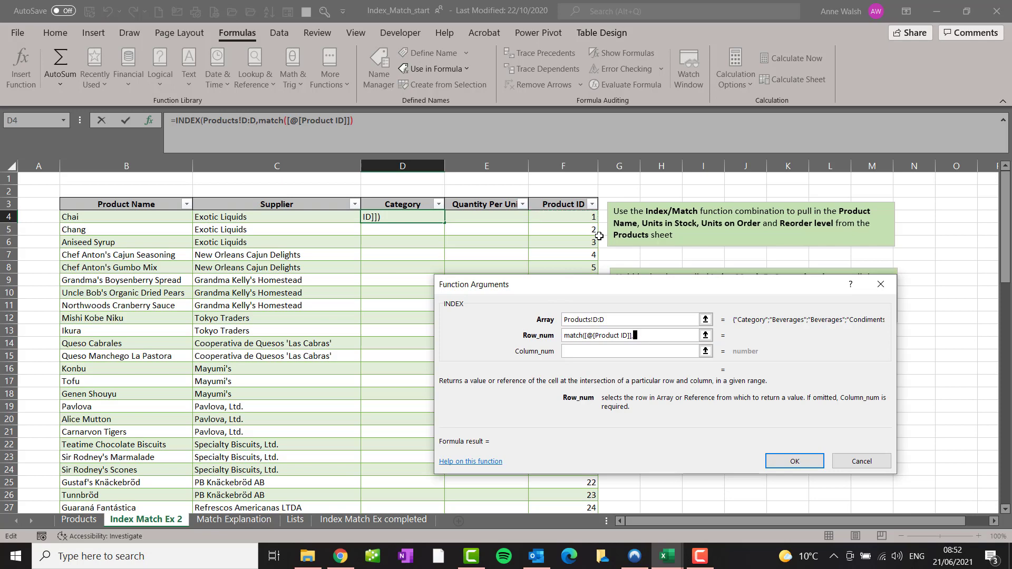
{"action": "left_click", "coordinate": [77, 520]}
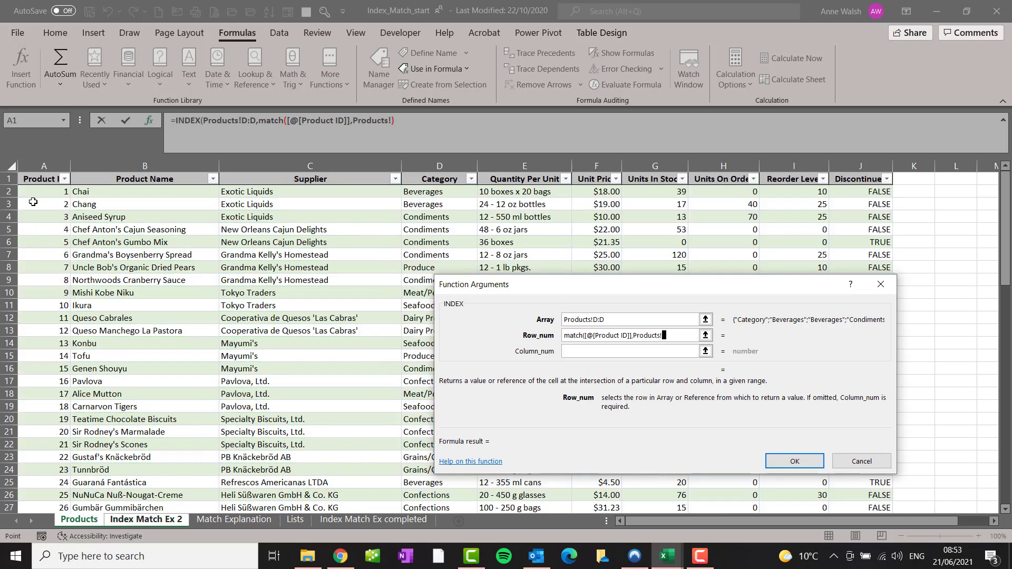
{"action": "left_click", "coordinate": [43, 166]}
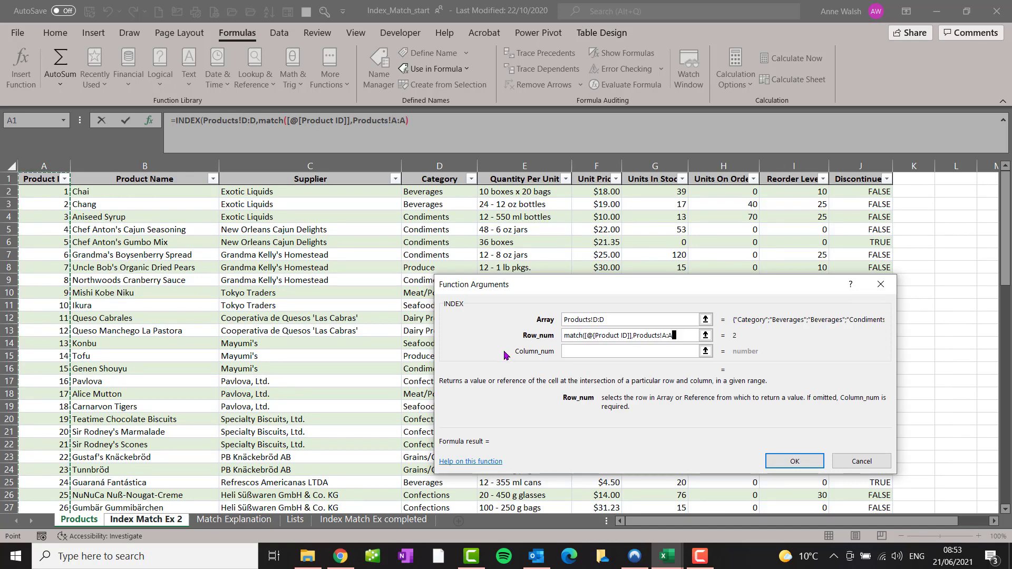
{"action": "type", "text": ",0)"}
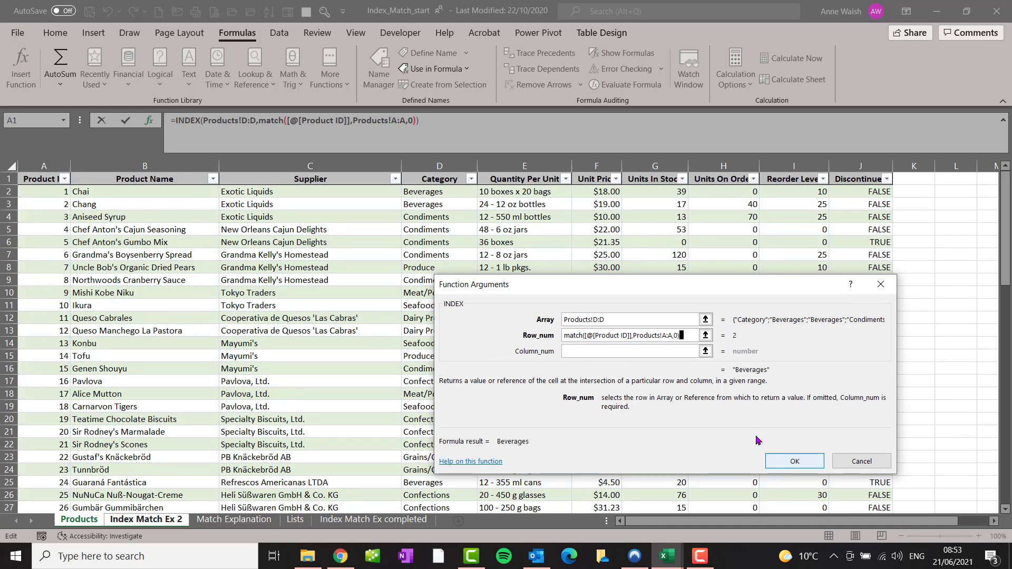
{"action": "left_click", "coordinate": [797, 461]}
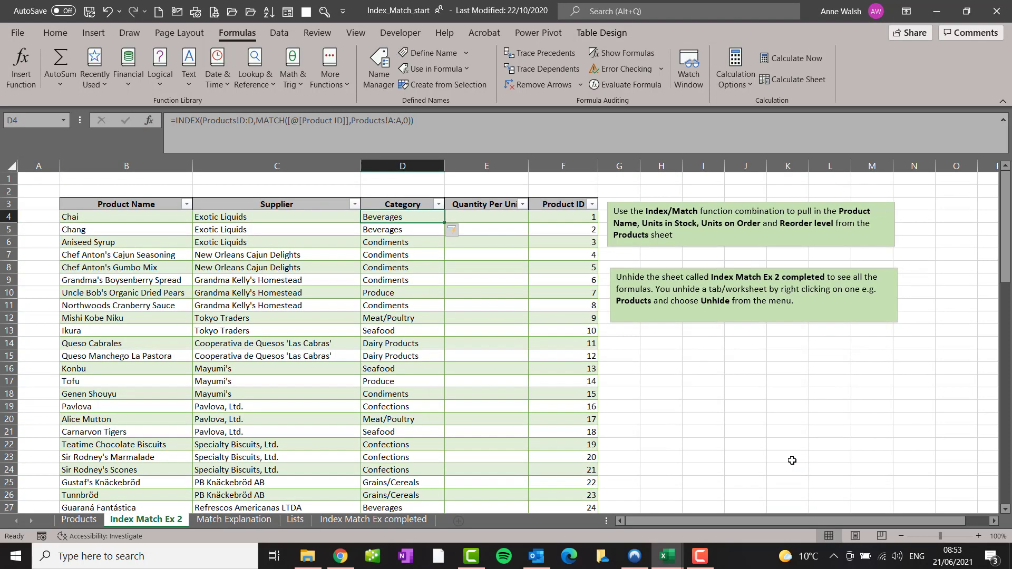
{"action": "left_click_drag", "start_coordinate": [444, 166], "coordinate": [453, 163]}
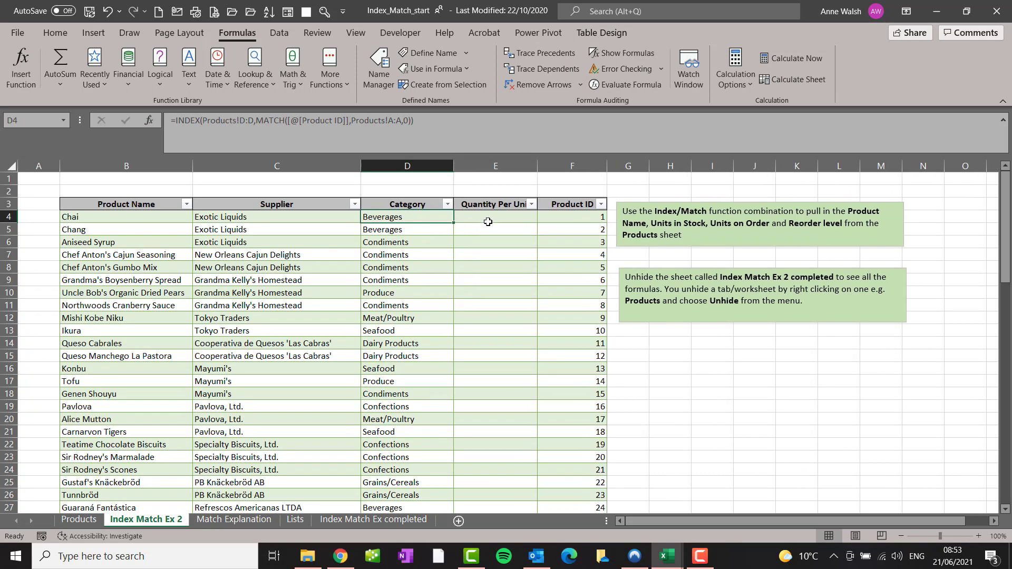